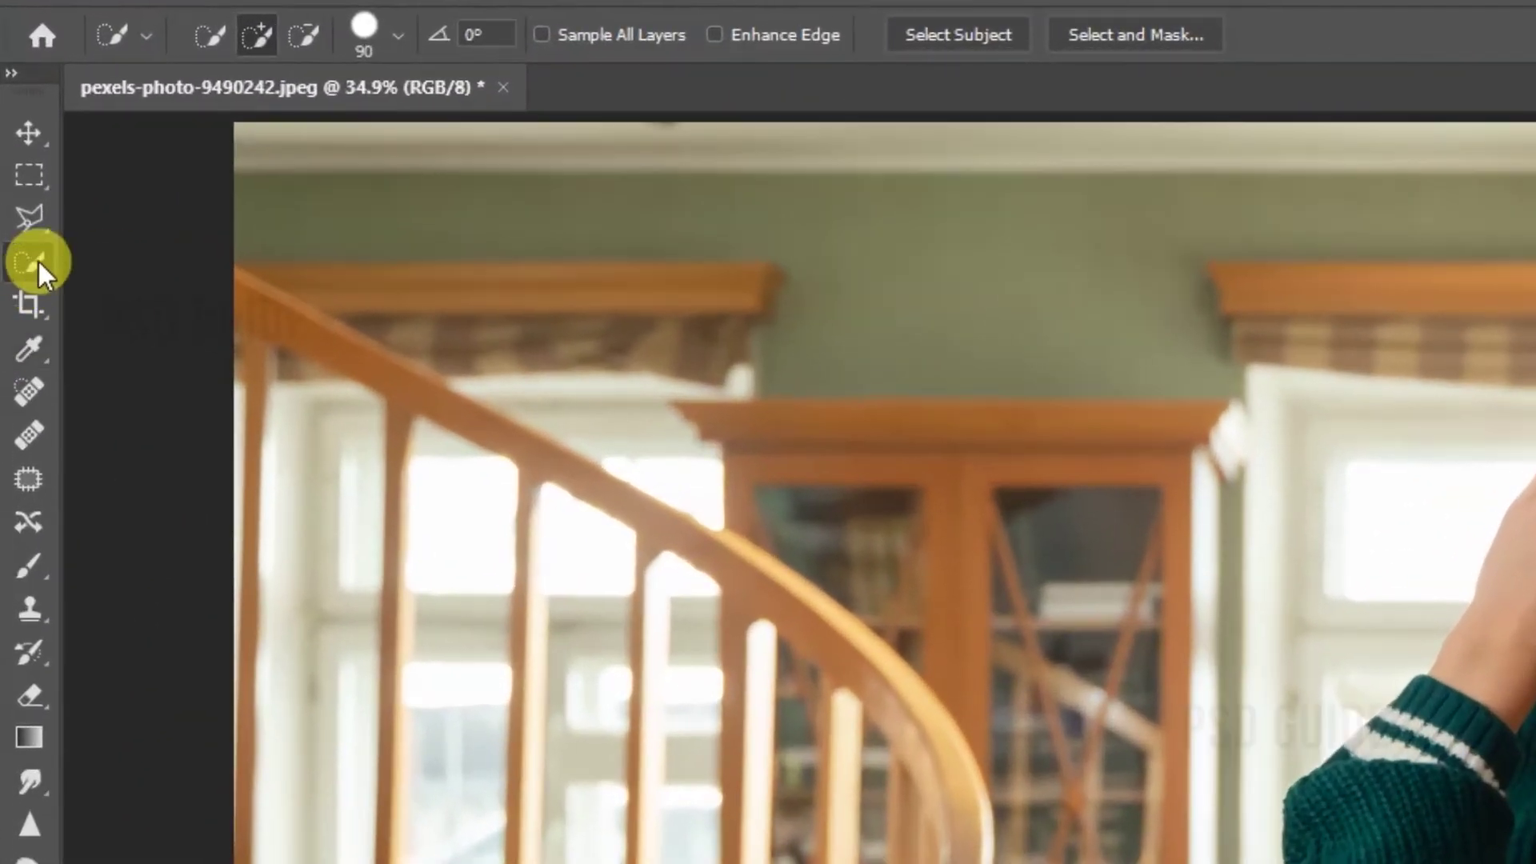
# Select the woman and her books using Select Subject with the Quick Selection tool.
pyautogui.rightClick(27, 232)
pyautogui.click(160, 316)
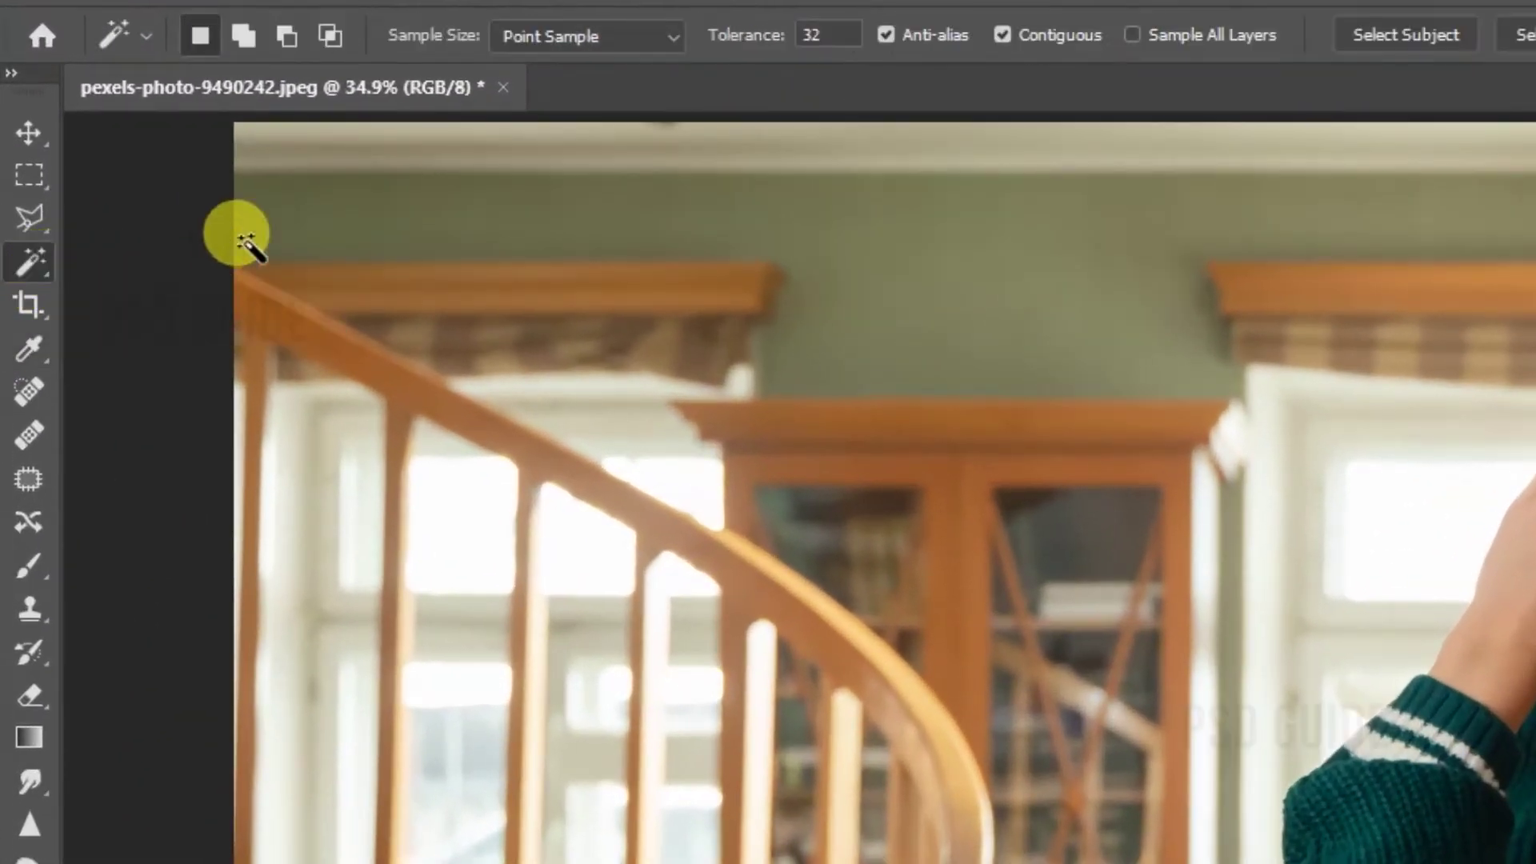
pyautogui.rightClick(27, 261)
pyautogui.click(128, 293)
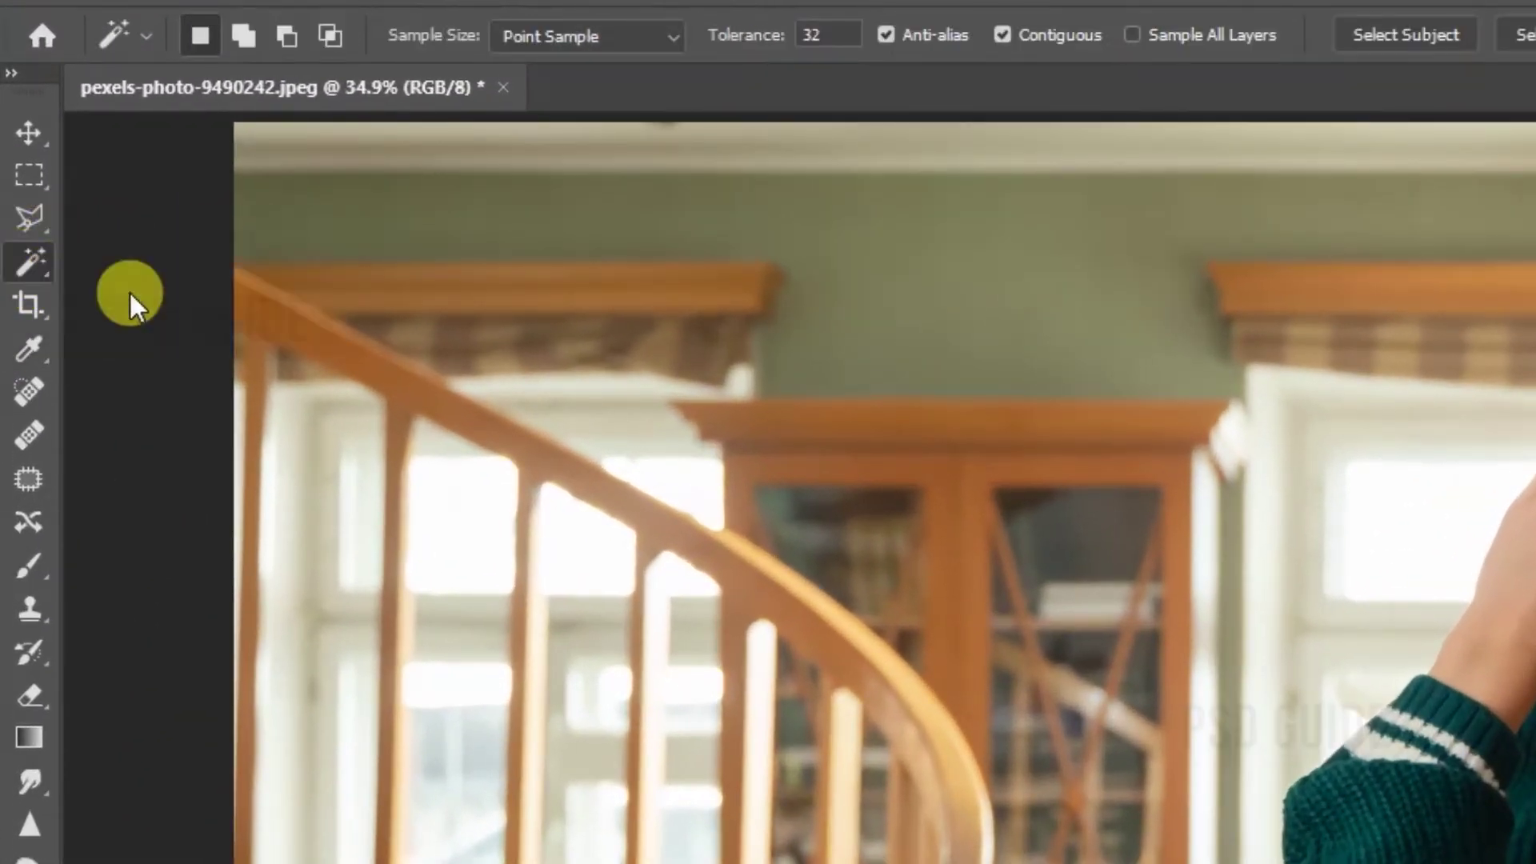
pyautogui.click(963, 35)
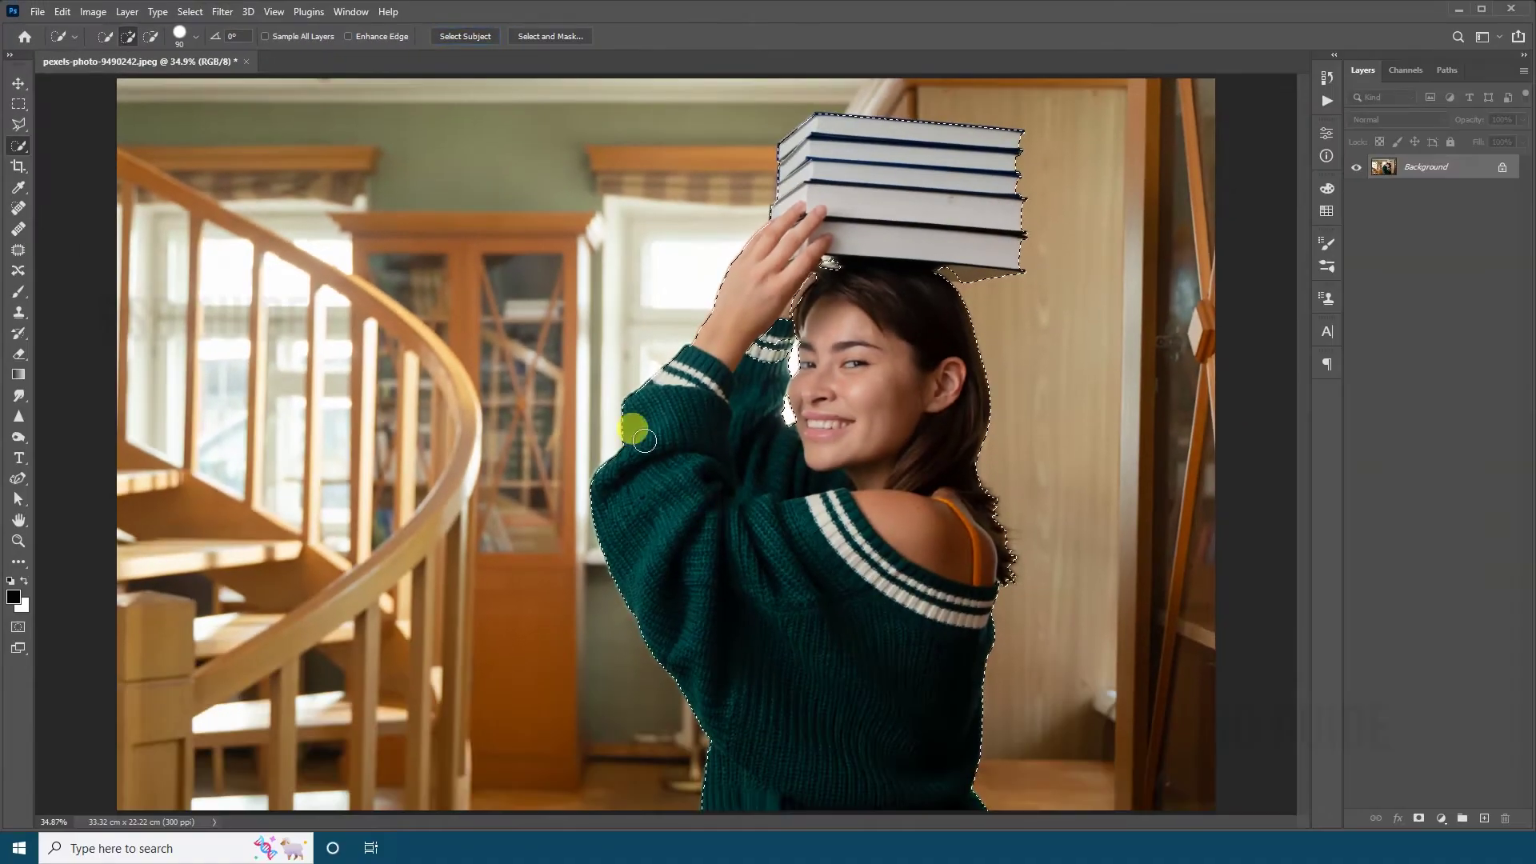
# Add the raised hand and face to the selection and copy the woman onto a new layer.
pyautogui.moveTo(766, 237); pyautogui.dragTo(788, 416)
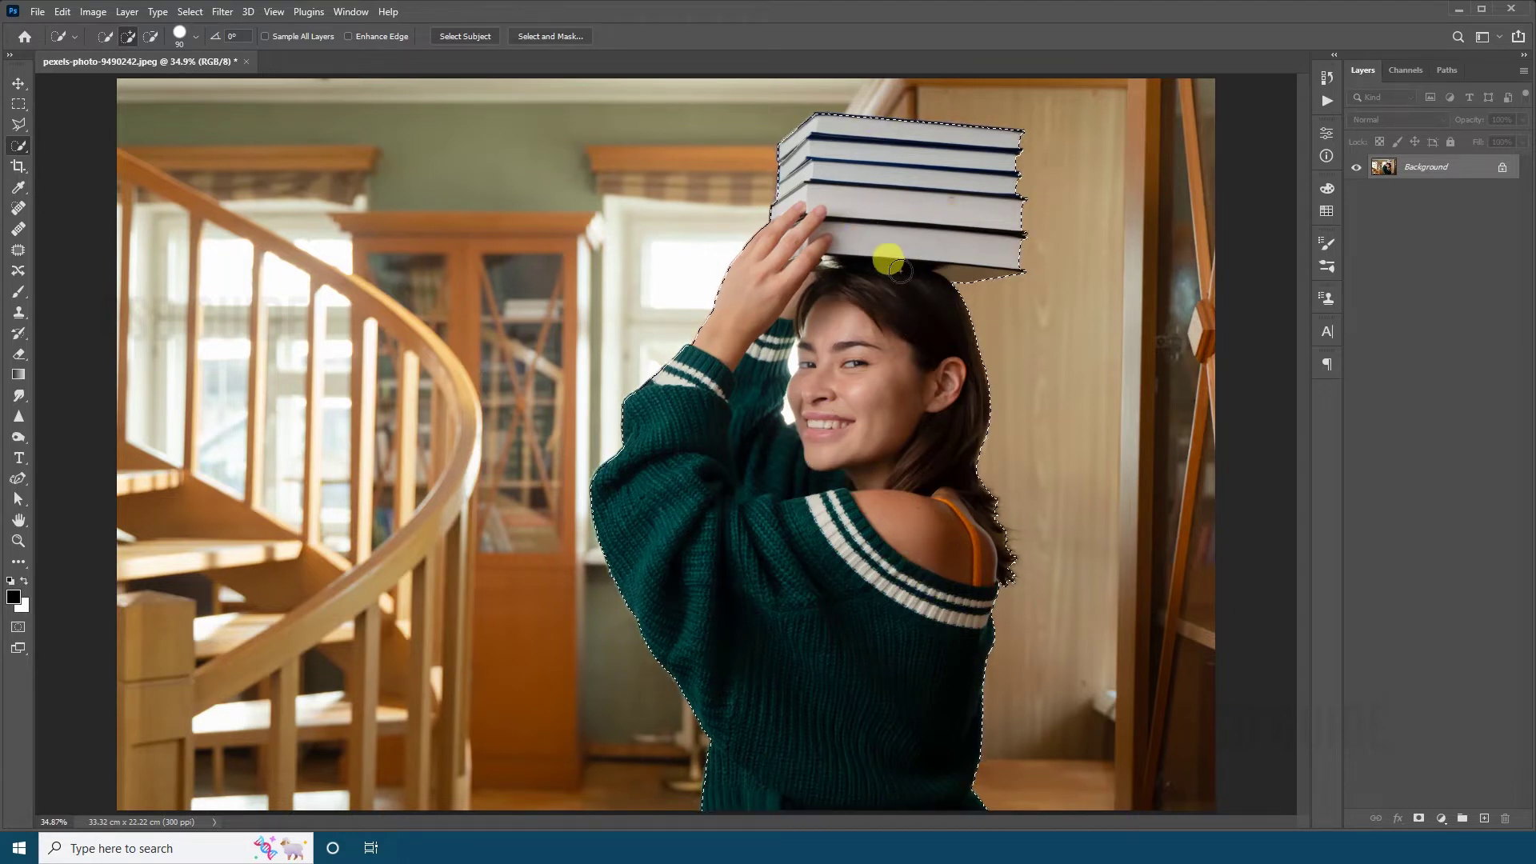
pyautogui.press('z')
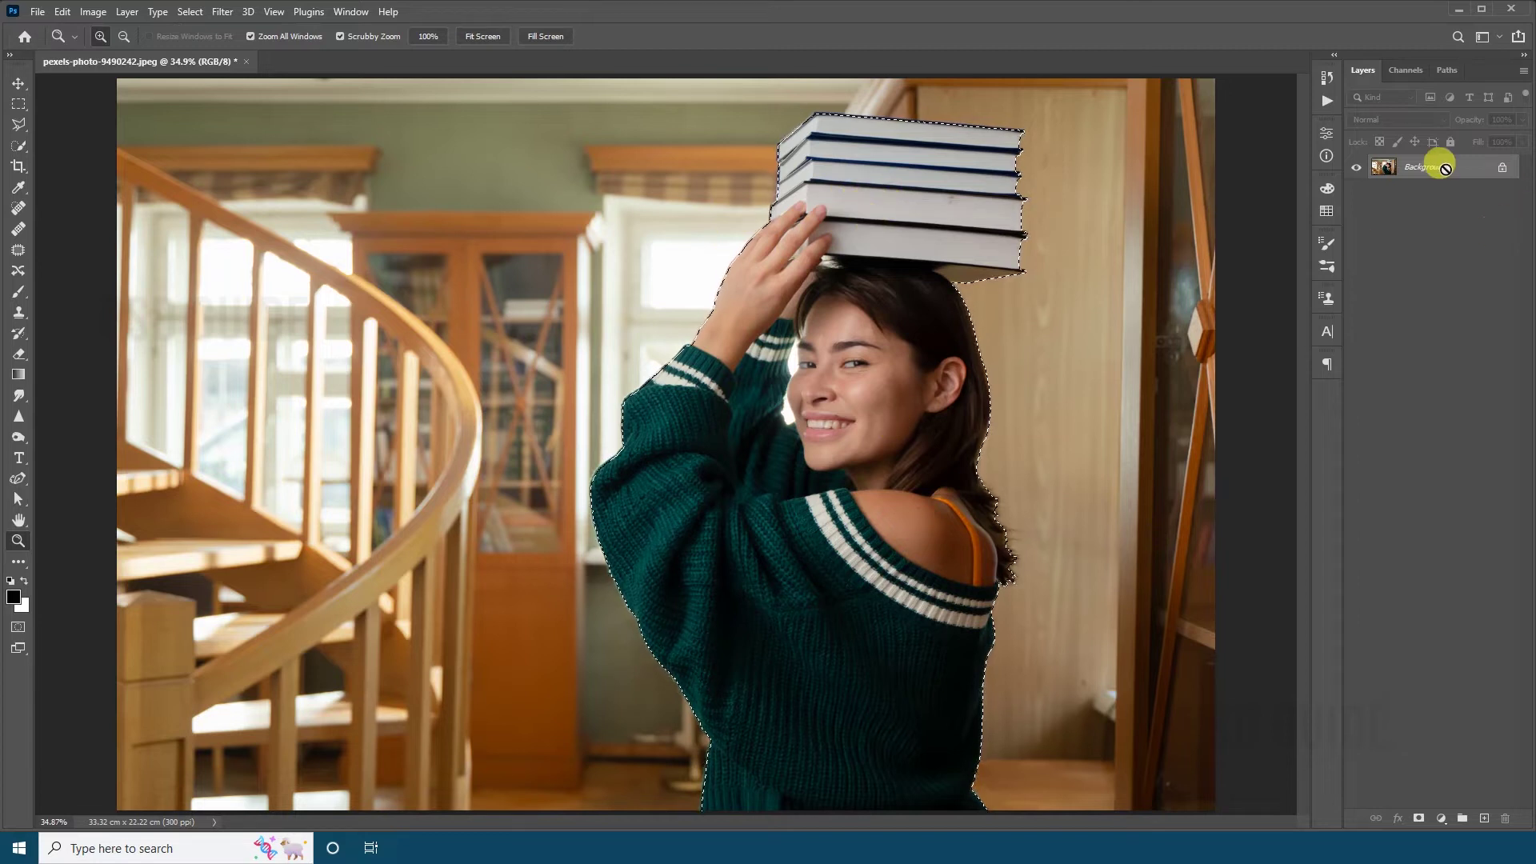
pyautogui.hotkey('ctrl', 'j')
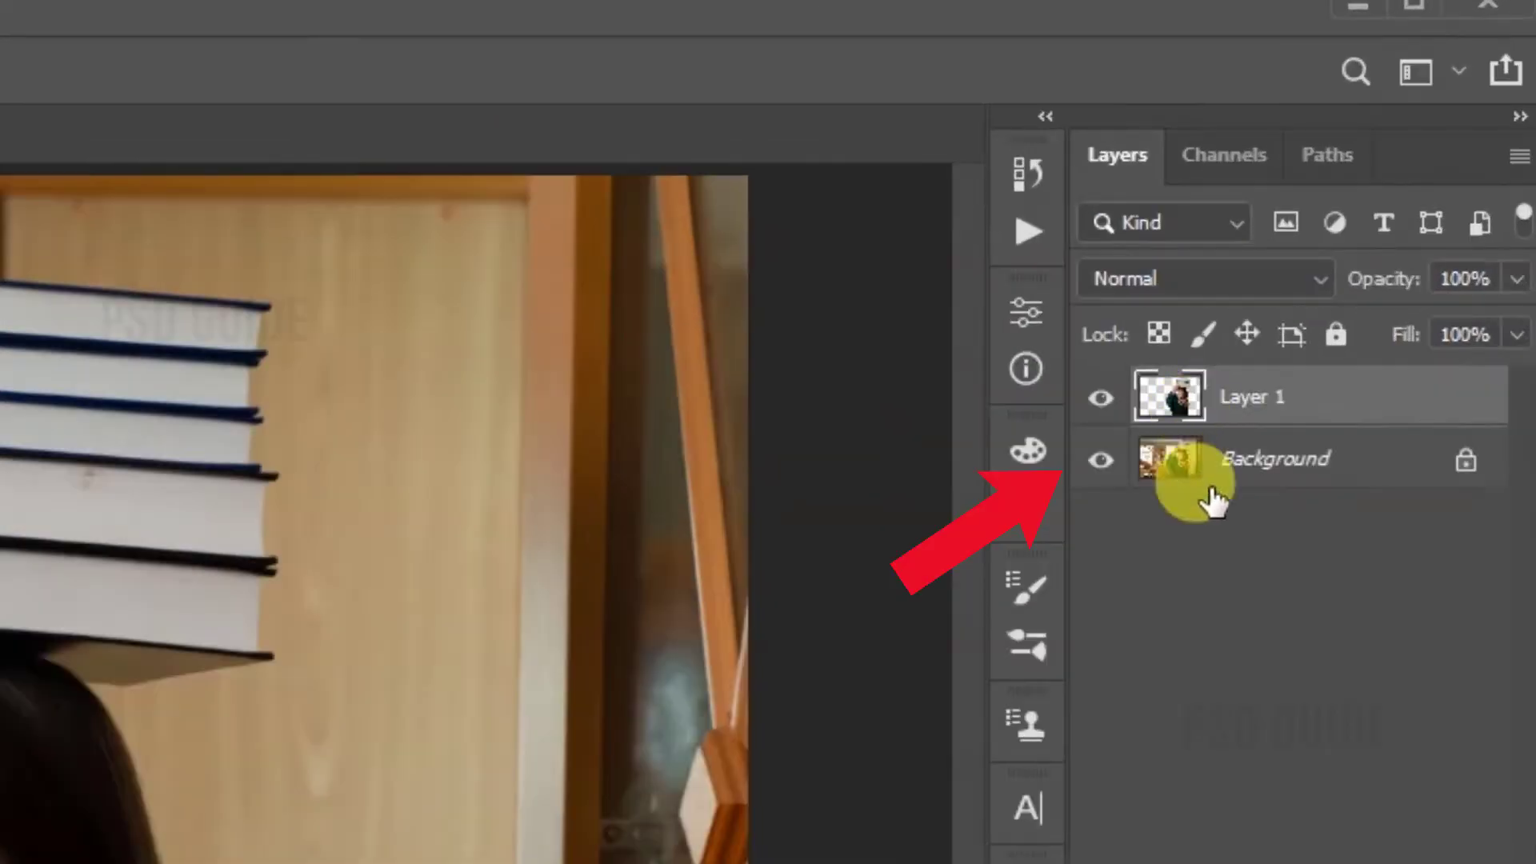
# Make the Background layer active, zoom in on the raised hand, then fit the photo on screen.
pyautogui.click(1414, 199)
pyautogui.moveTo(722, 269); pyautogui.dragTo(757, 297)
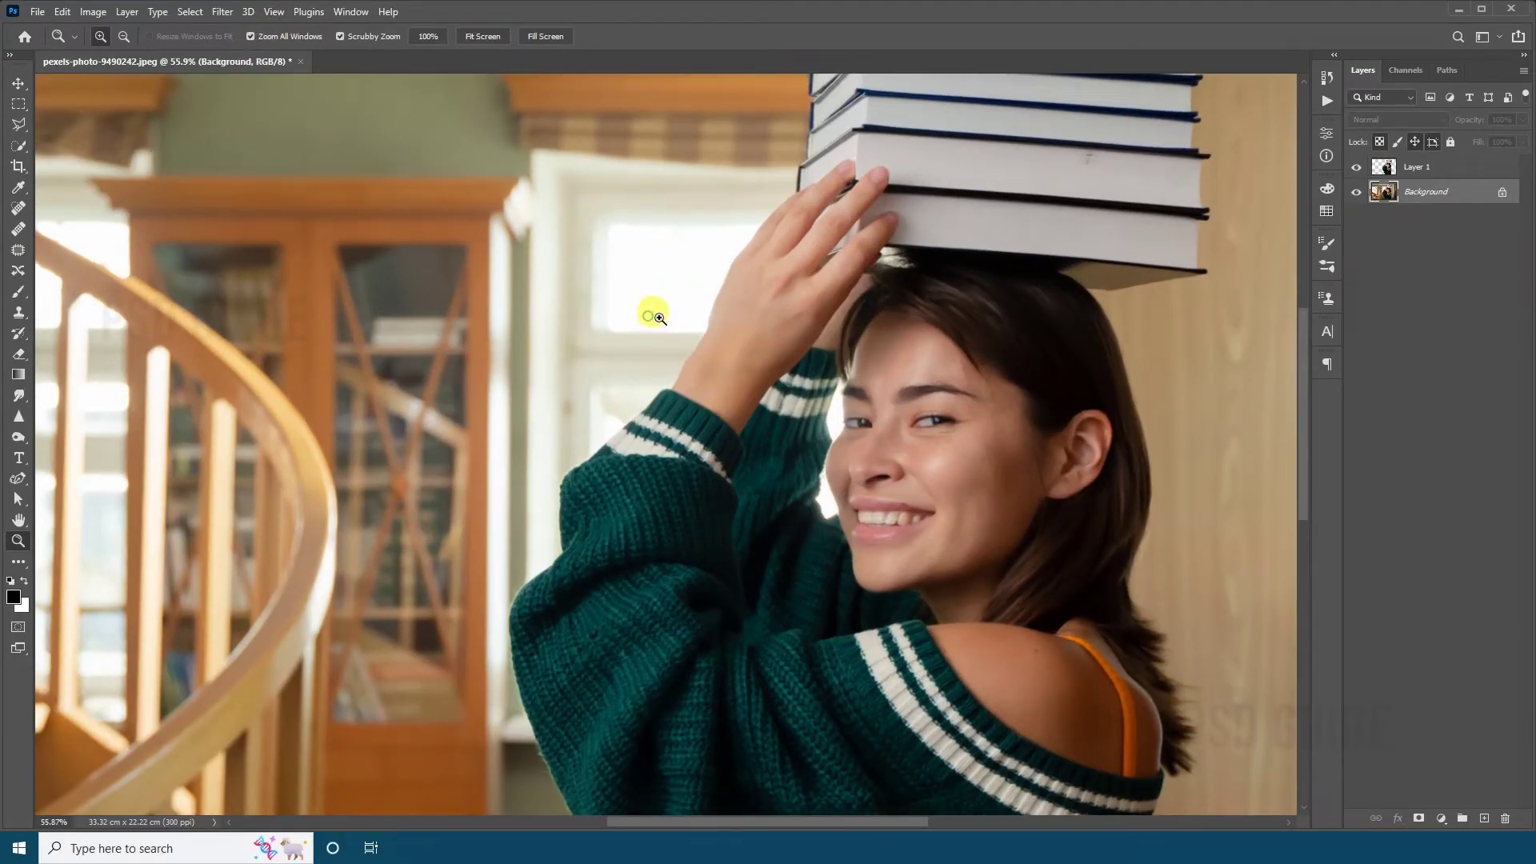
pyautogui.rightClick(648, 313)
pyautogui.click(685, 326)
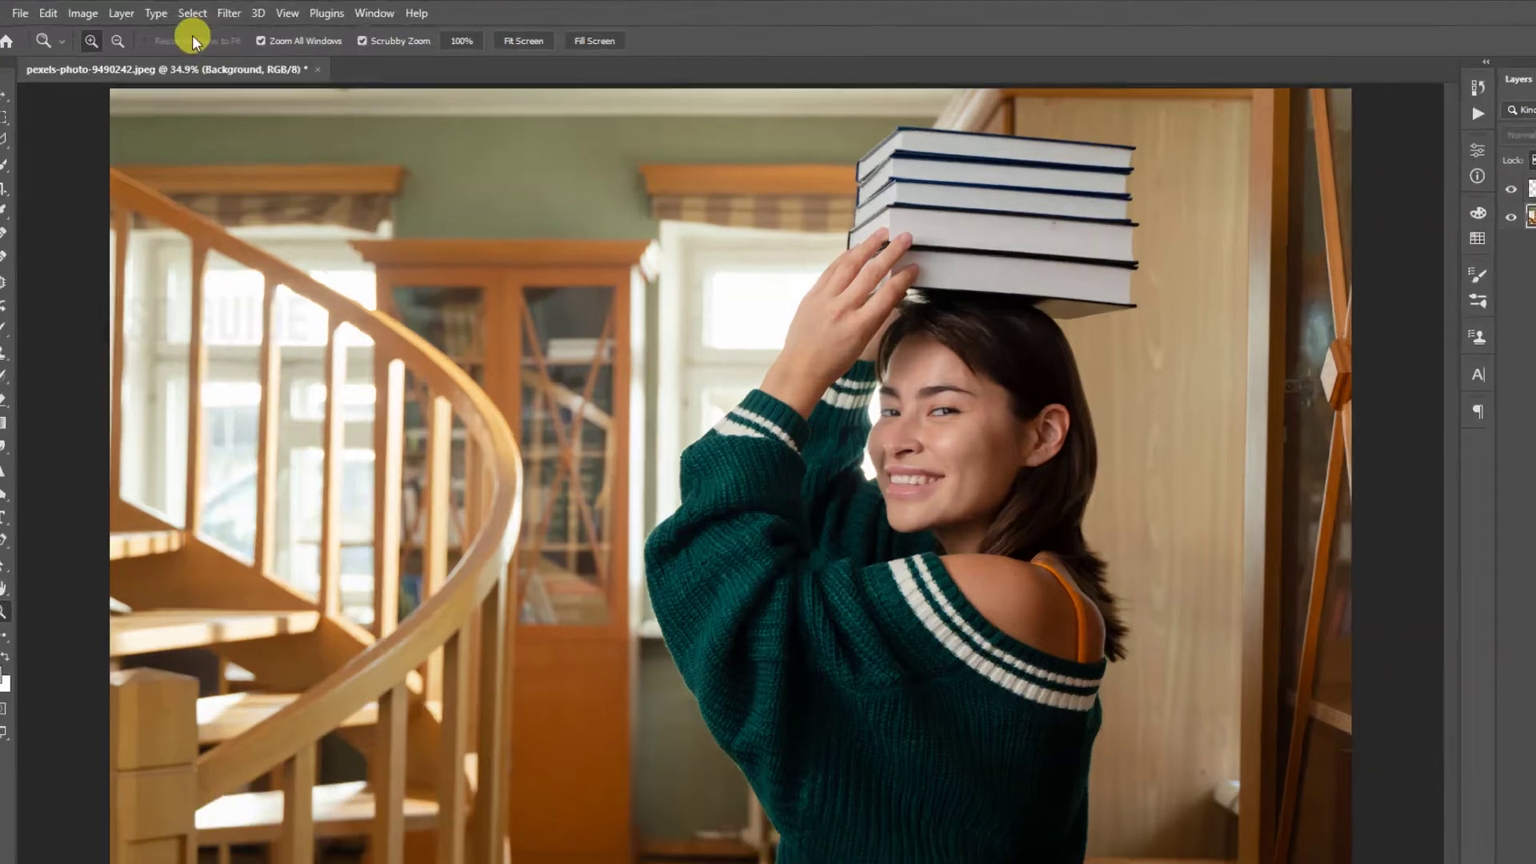
# Apply a Gaussian Blur of about 26.3 pixels radius to the Background layer.
pyautogui.click(222, 12)
pyautogui.moveTo(291, 427)
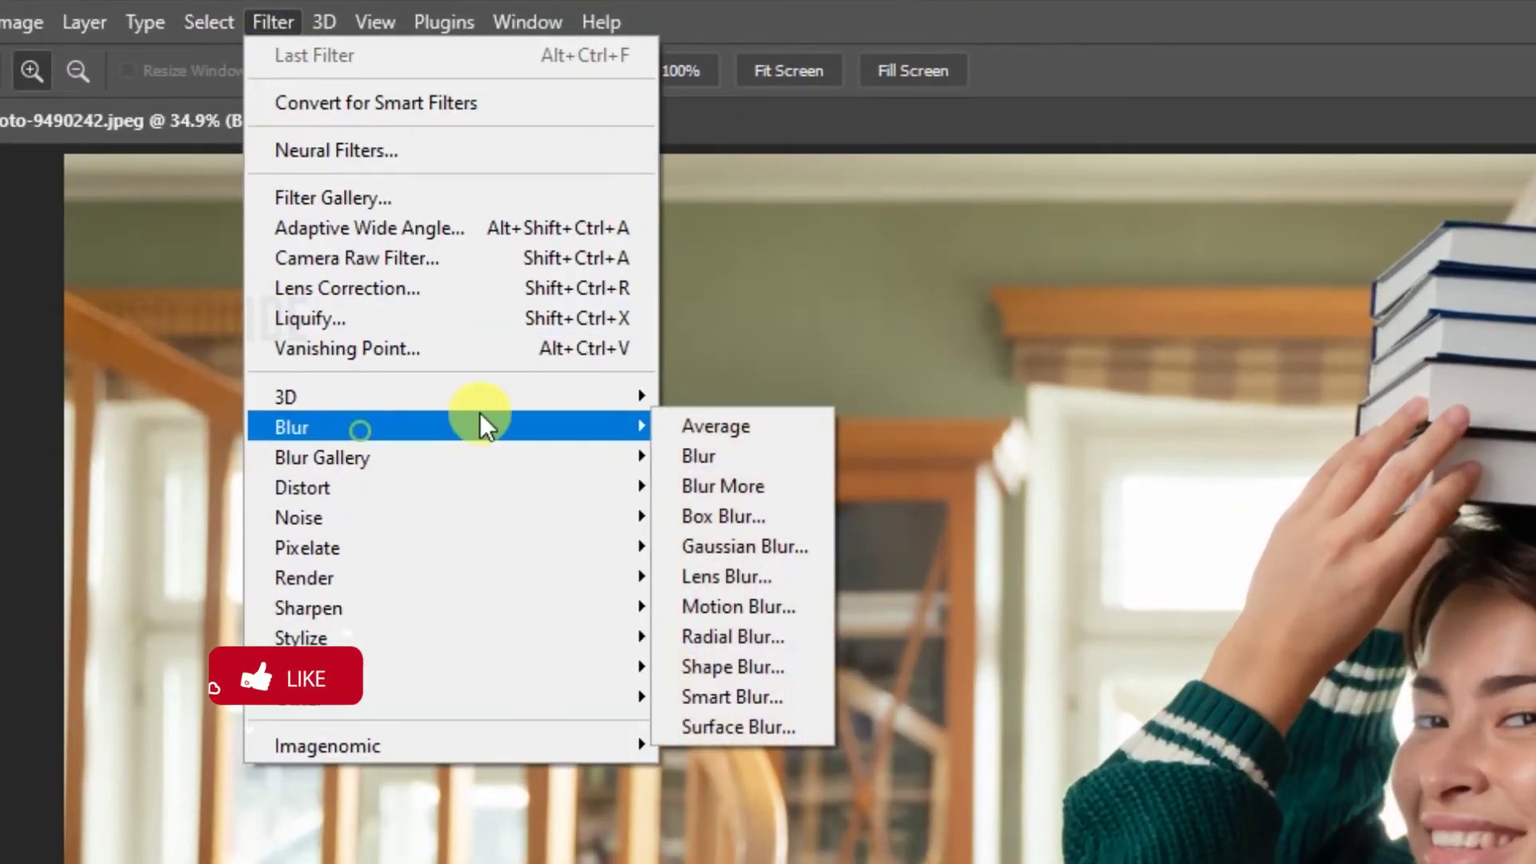
pyautogui.click(718, 548)
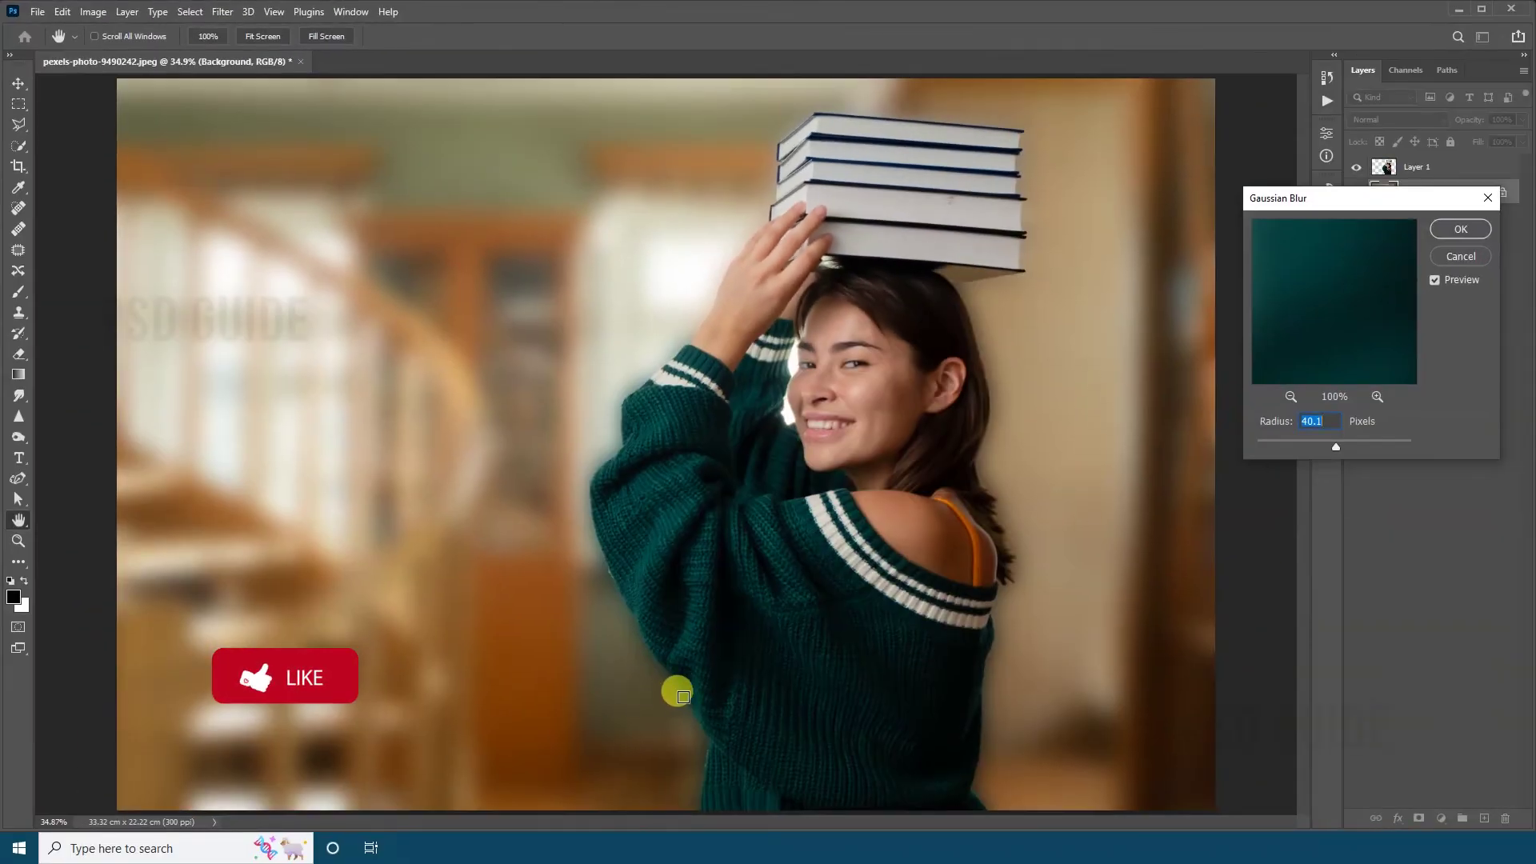
pyautogui.click(1007, 735)
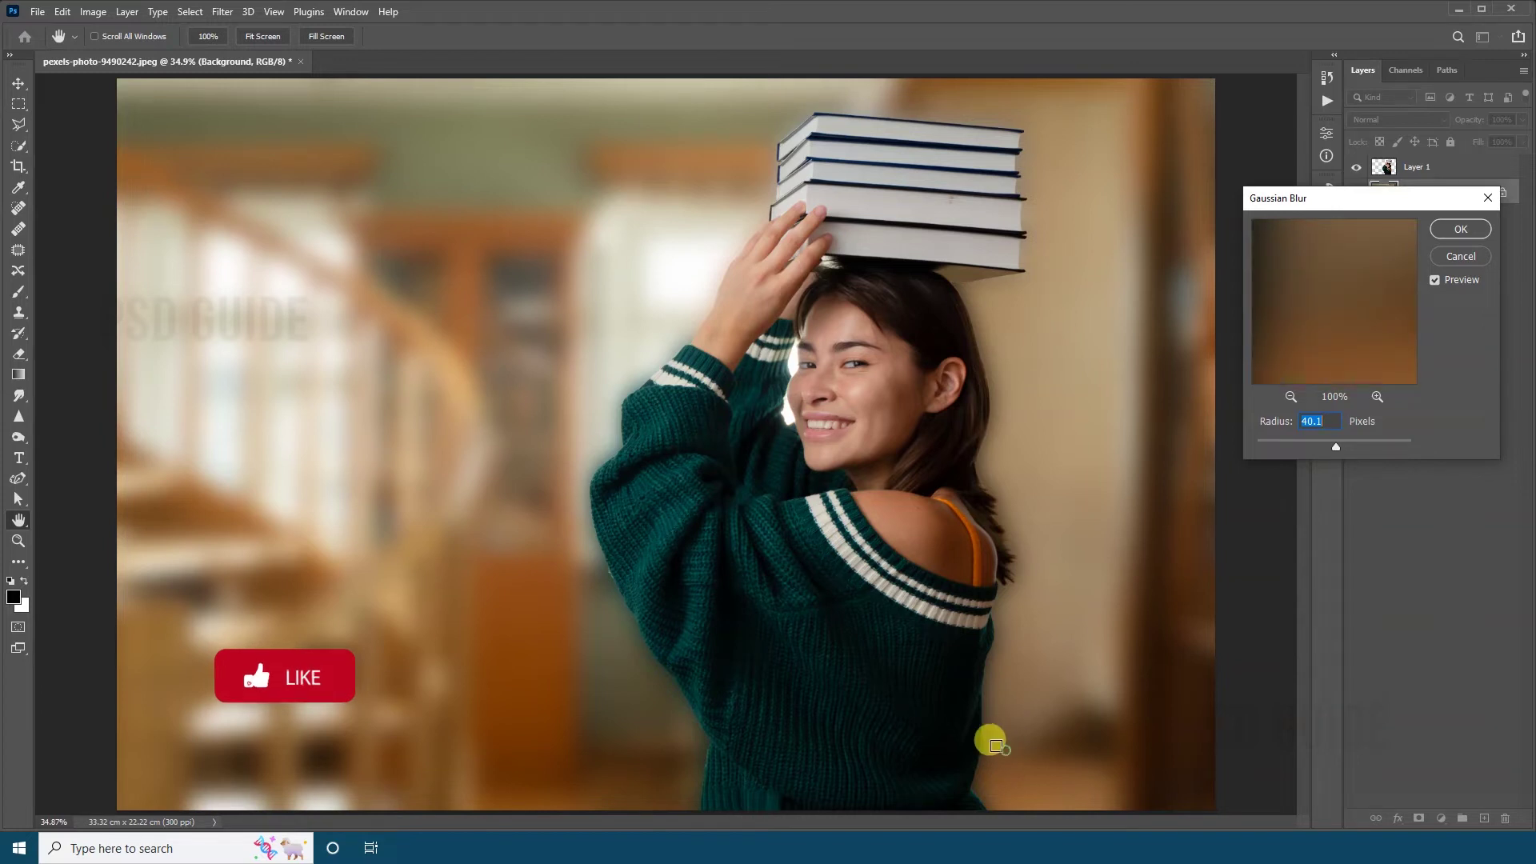
pyautogui.click(986, 756)
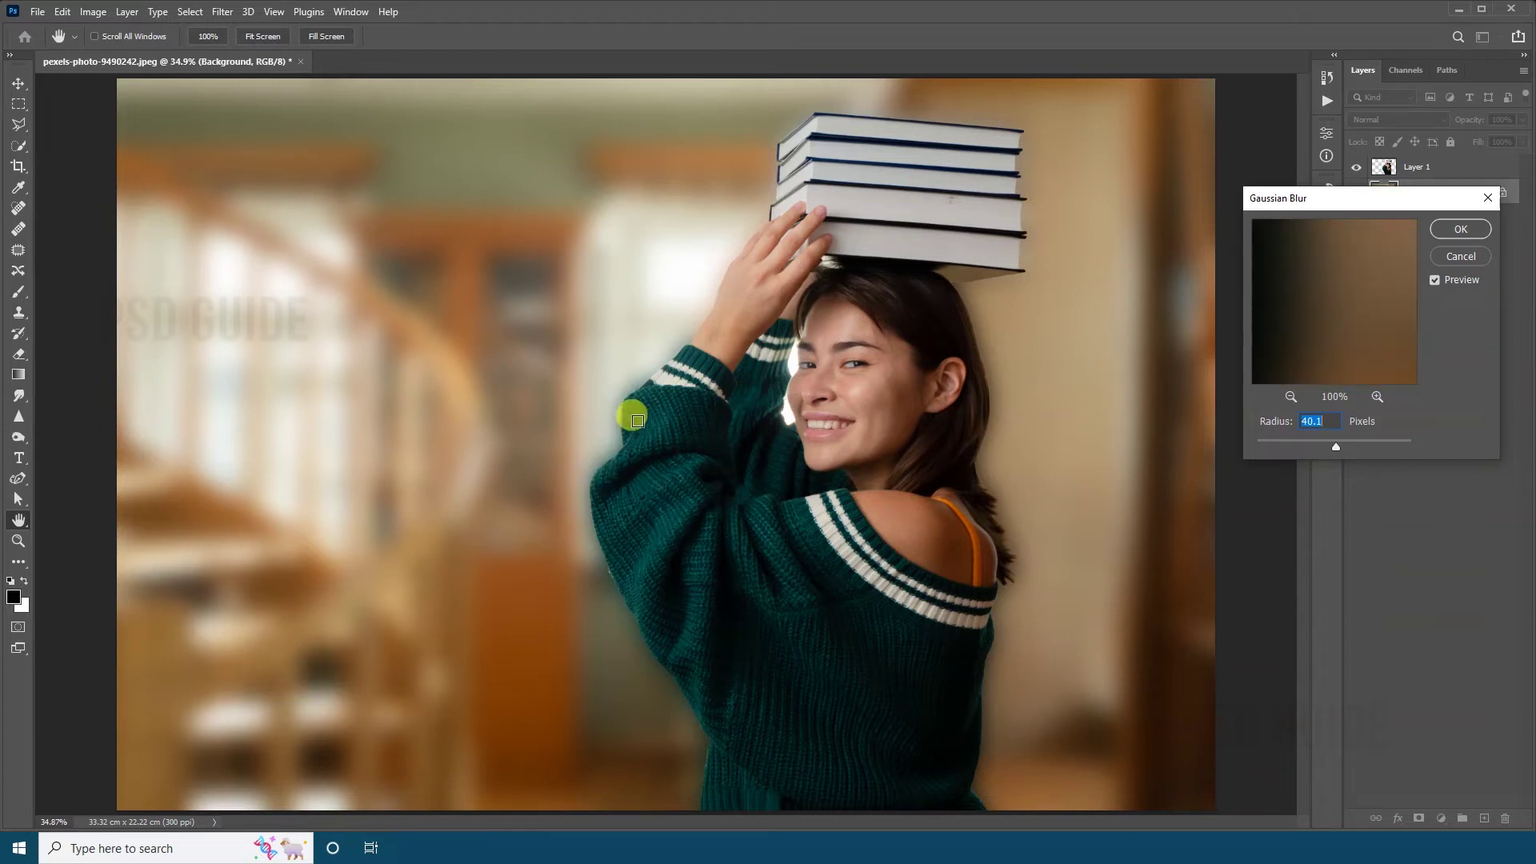
pyautogui.moveTo(1335, 447)
pyautogui.mouseDown()
pyautogui.moveTo(1304, 445)
pyautogui.moveTo(1347, 447)
pyautogui.mouseUp()
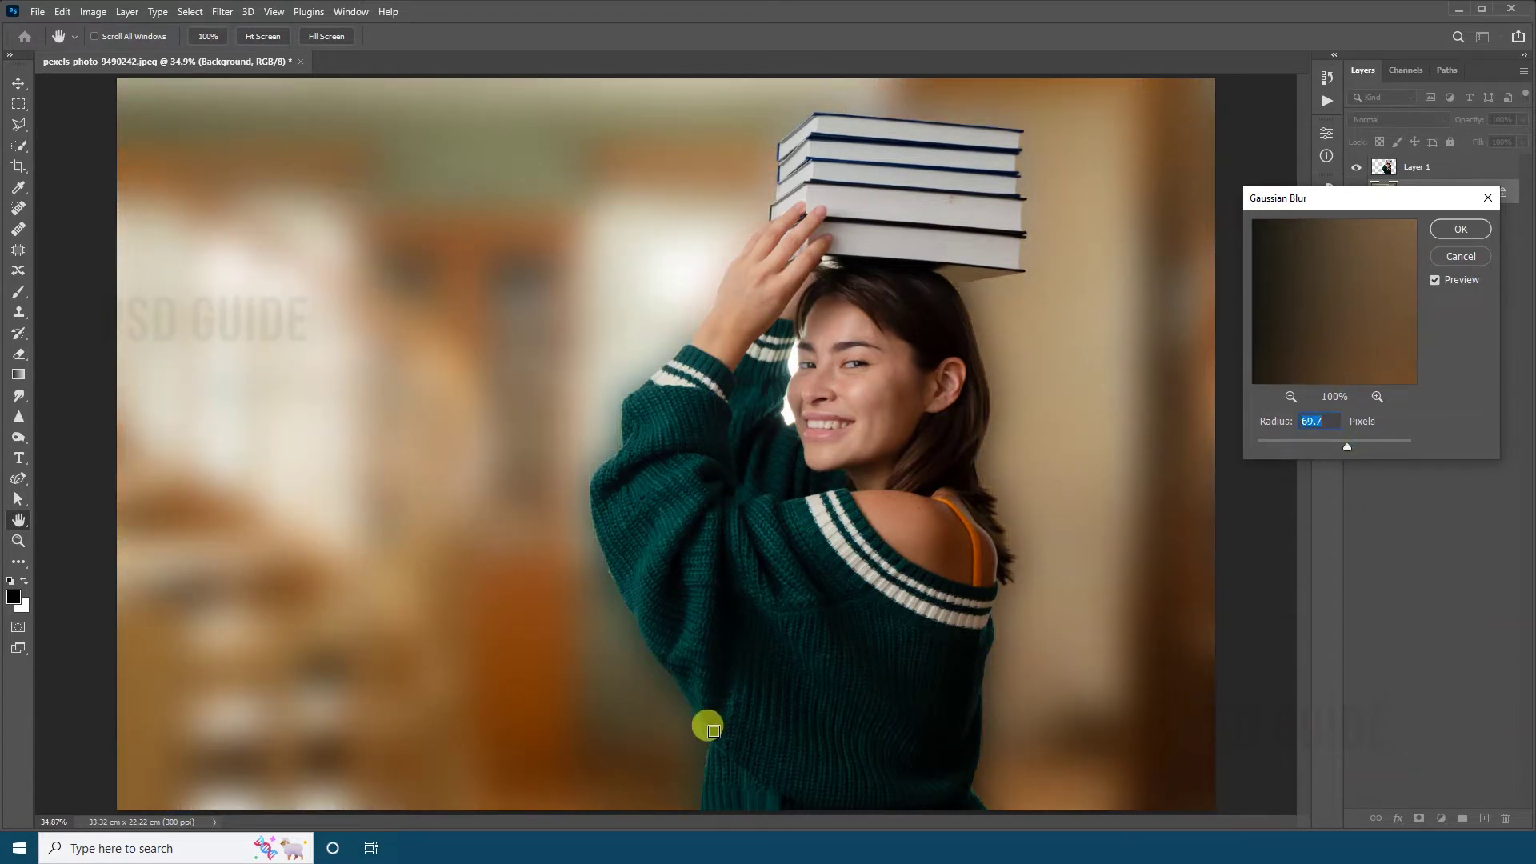
pyautogui.moveTo(1347, 446); pyautogui.dragTo(1330, 446)
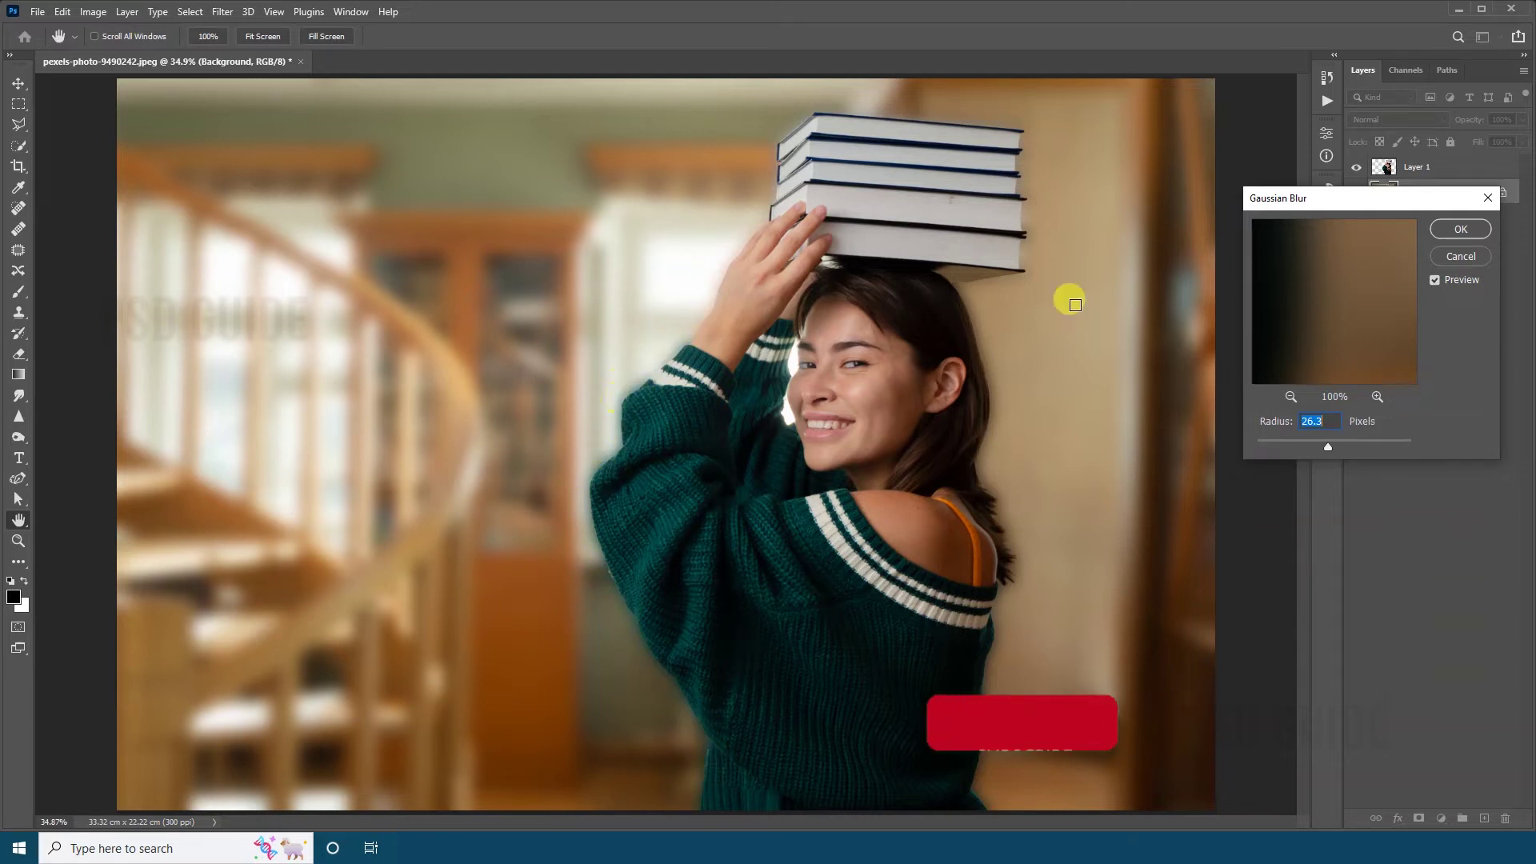
pyautogui.click(1461, 229)
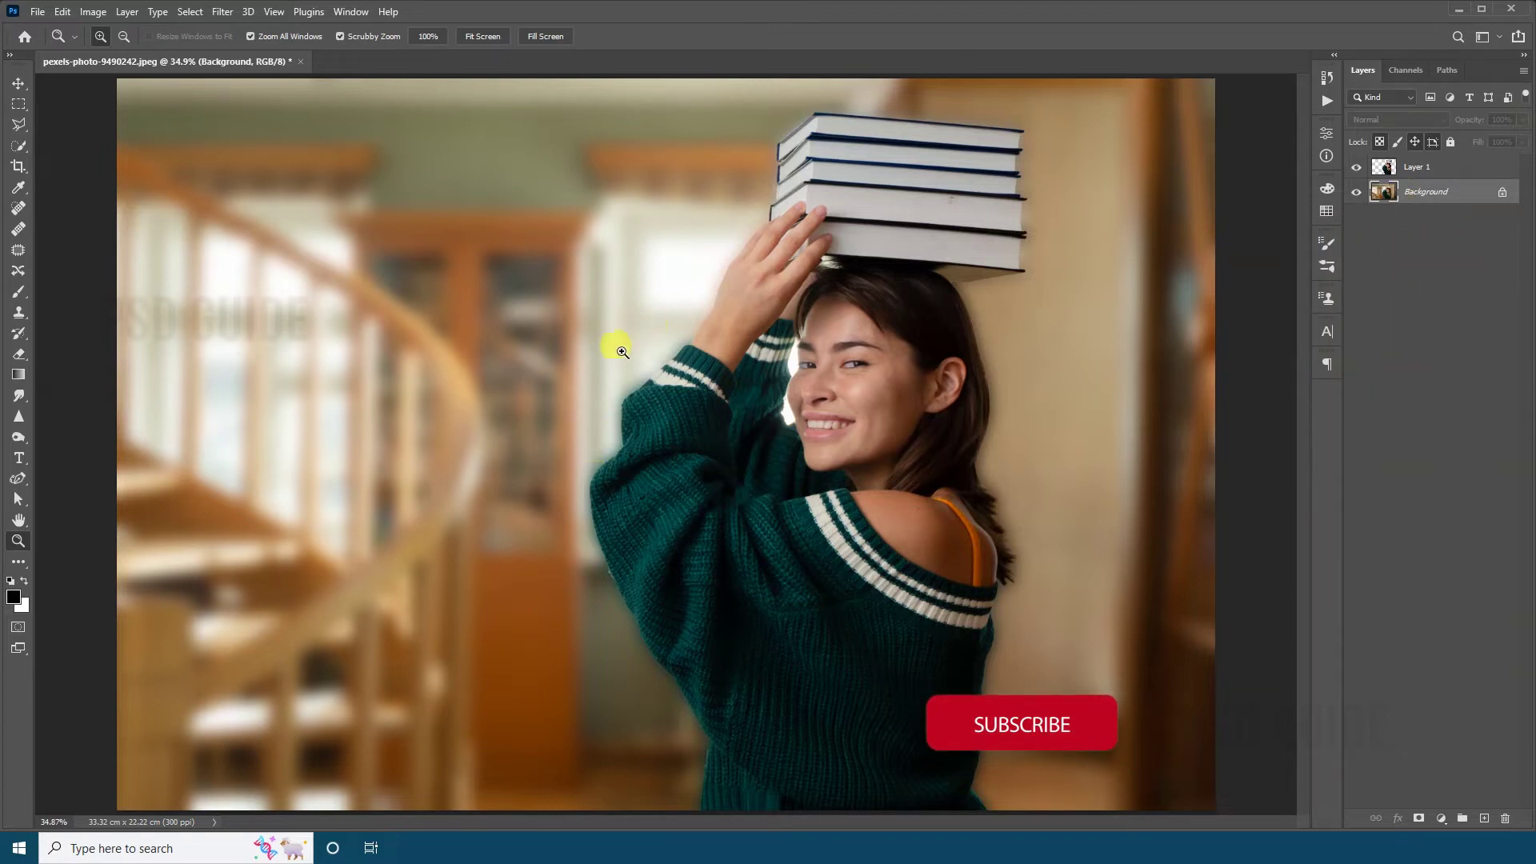
# Zoom in and pan around the sweater edge, face and raised arm, then fit the photo on screen.
pyautogui.click(602, 415)
pyautogui.moveTo(641, 395); pyautogui.dragTo(641, 185)
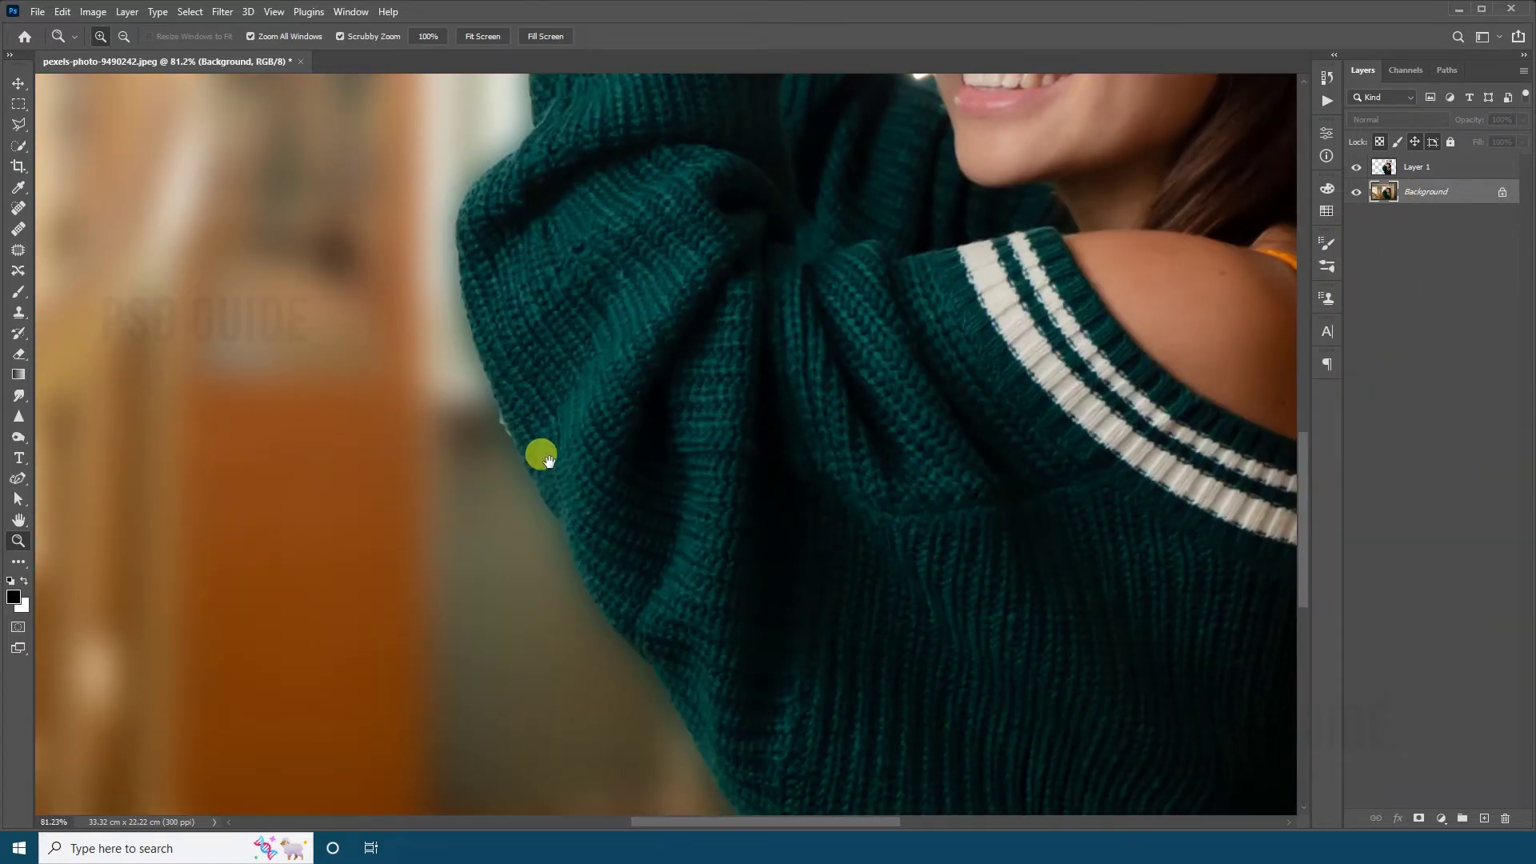
pyautogui.moveTo(548, 461); pyautogui.dragTo(489, 478)
pyautogui.moveTo(623, 174); pyautogui.dragTo(531, 314)
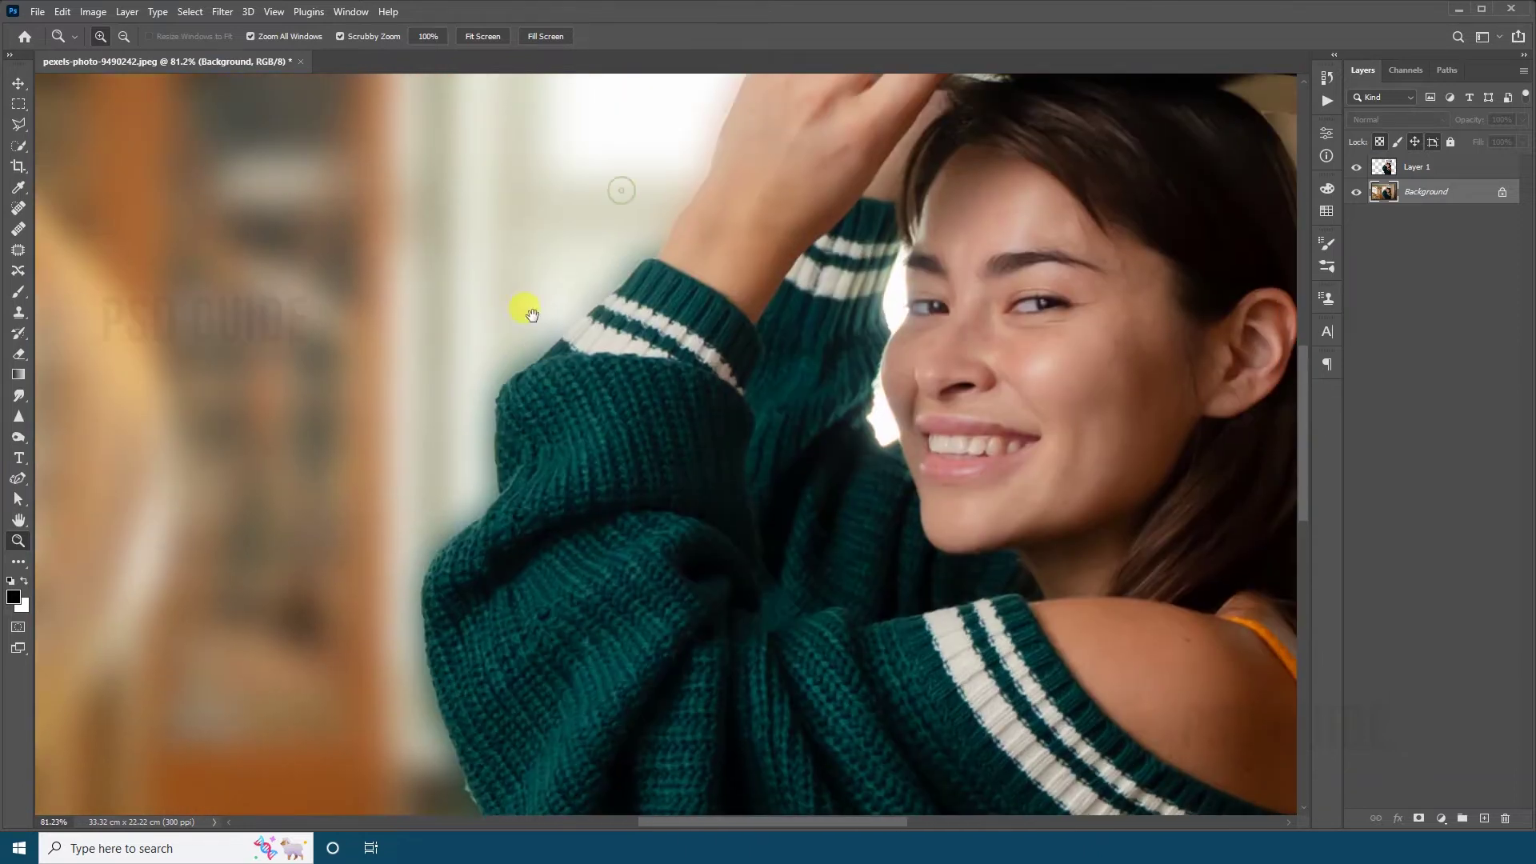
pyautogui.scroll(-3, 739, 414)
pyautogui.rightClick(740, 438)
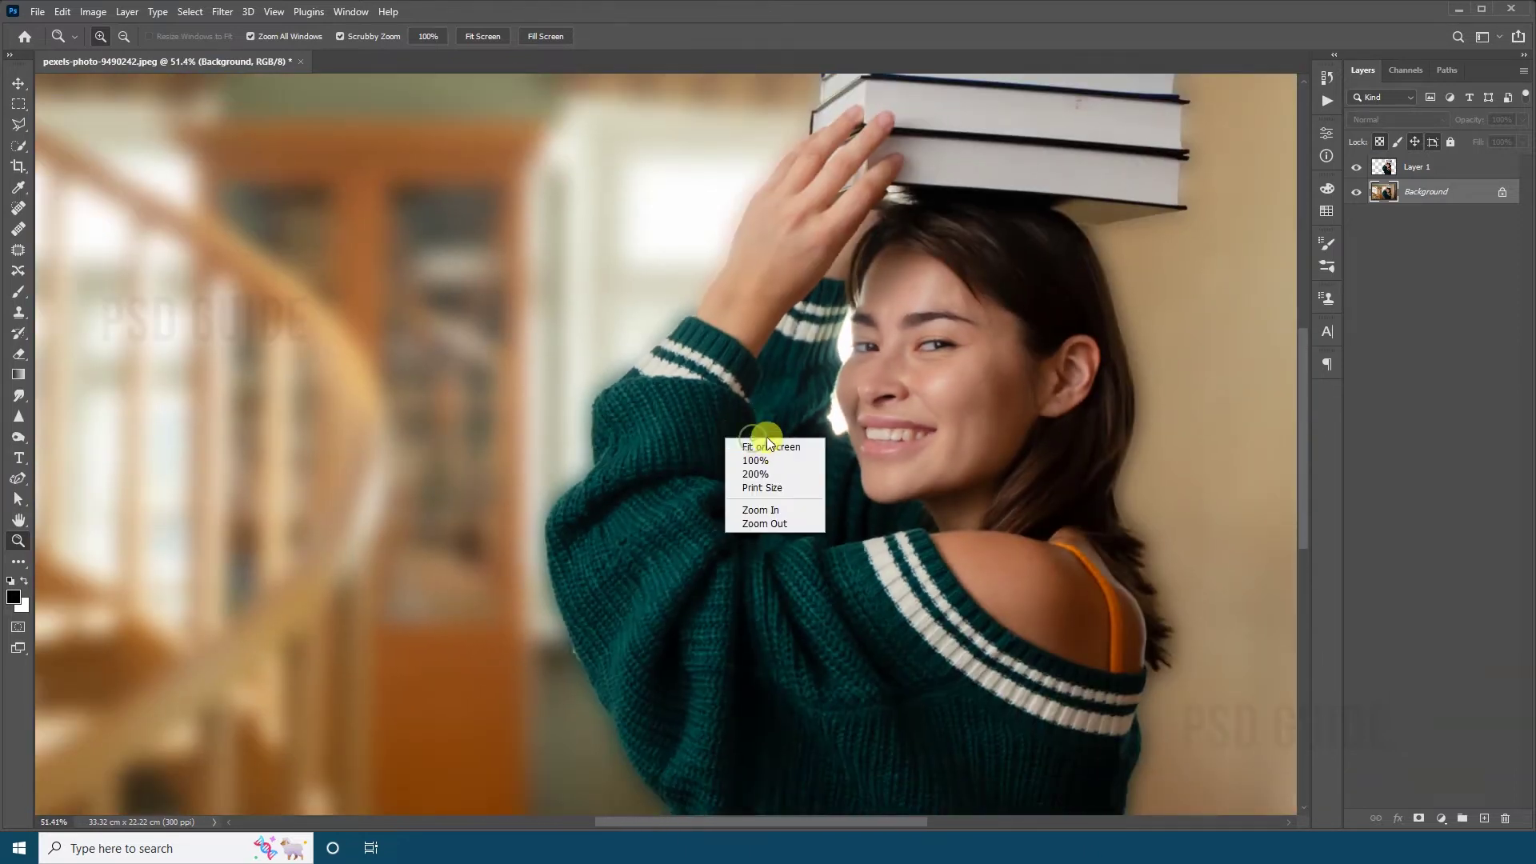
pyautogui.click(799, 448)
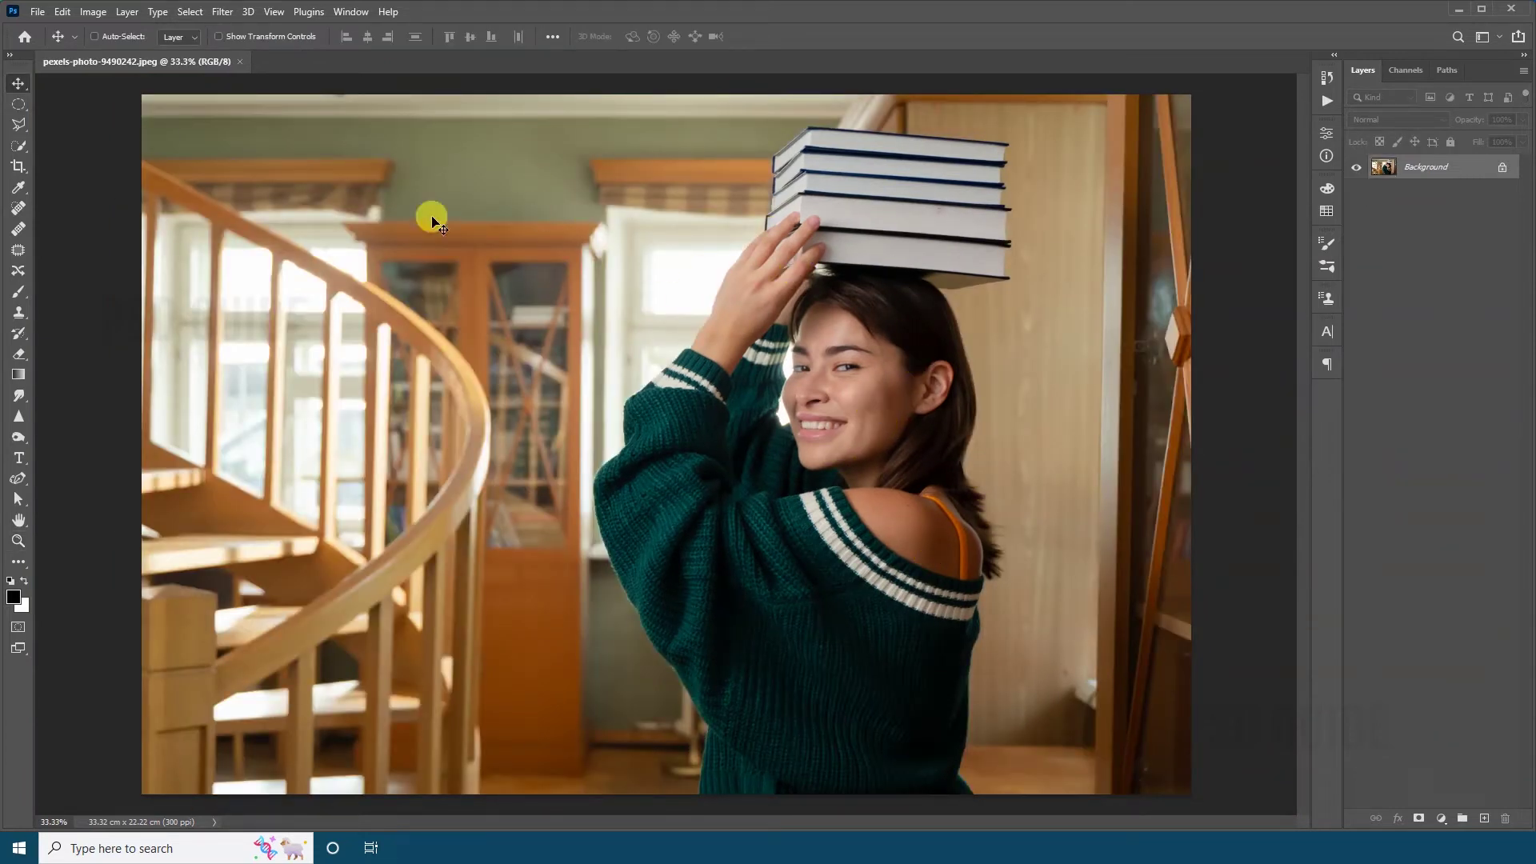
# Select the woman automatically with Select Subject using the Object Selection tool.
pyautogui.press('w')
pyautogui.rightClick(19, 144)
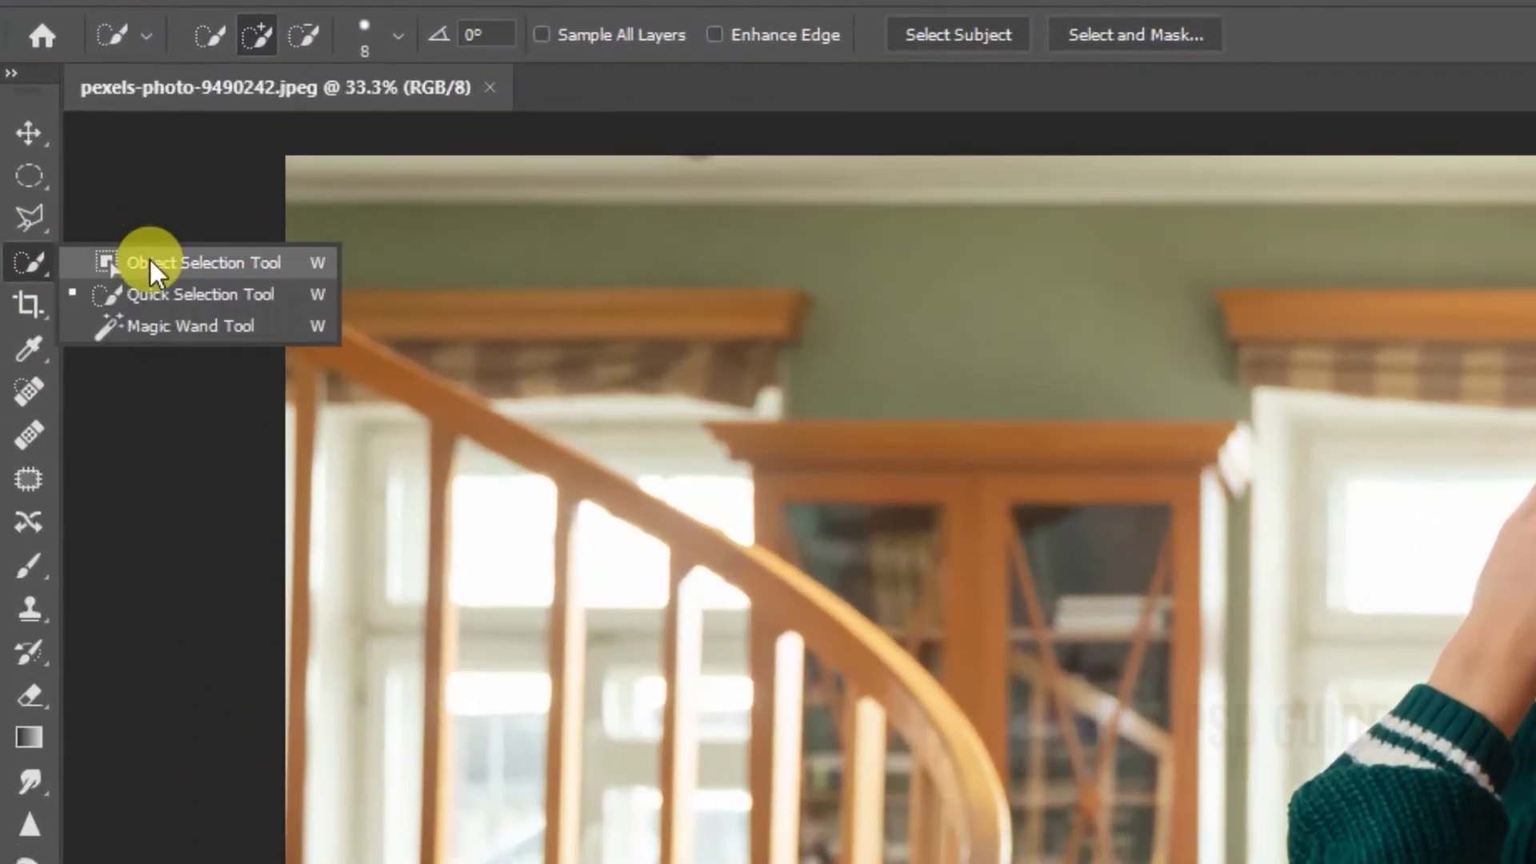
pyautogui.click(144, 244)
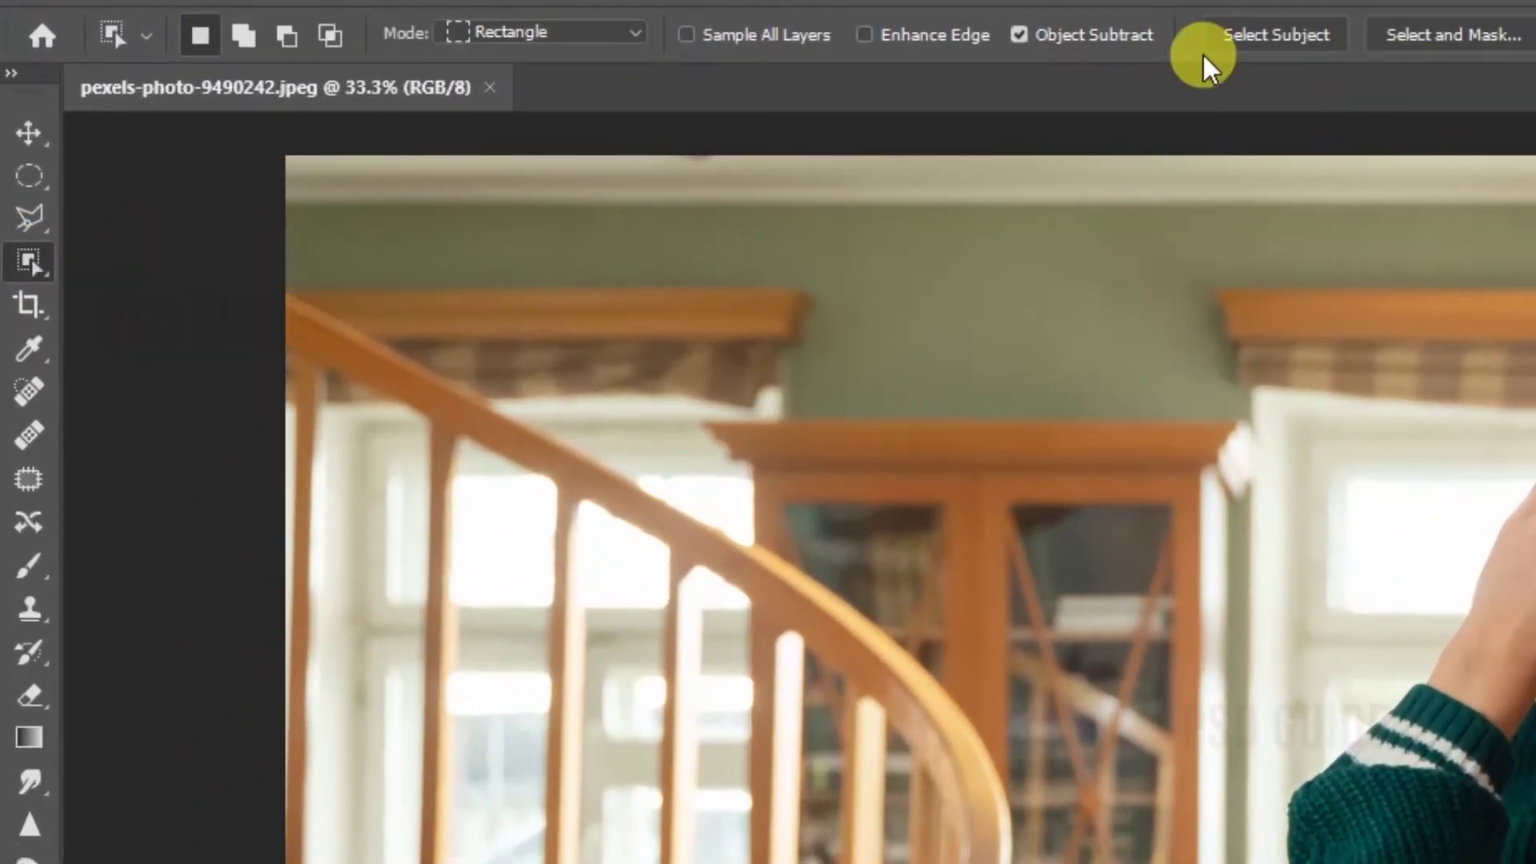
pyautogui.click(1280, 40)
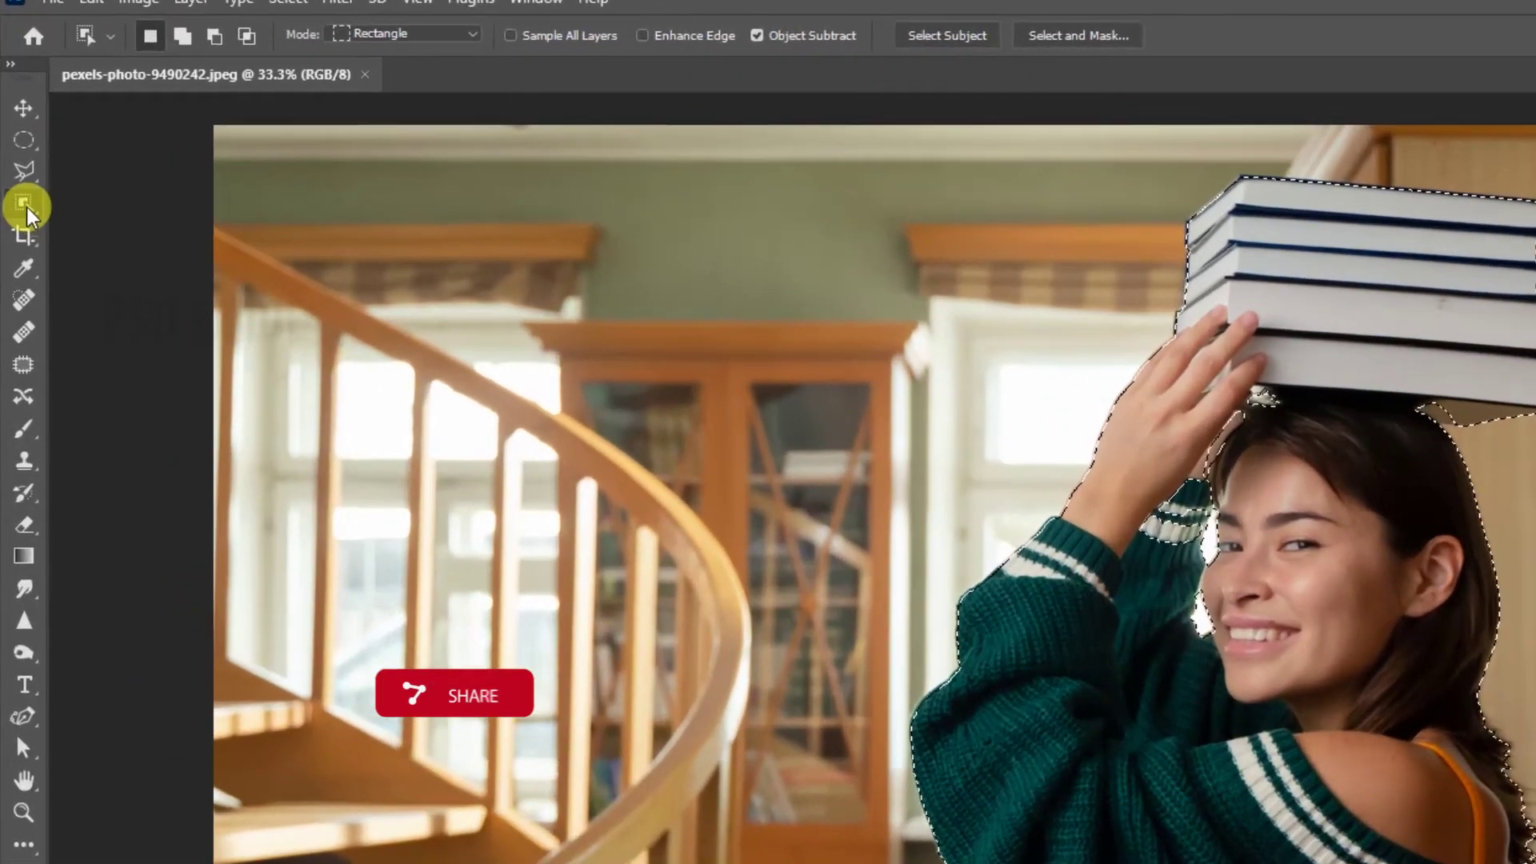
# Extend the selection along the raised arm with the Quick Selection brush and copy the woman.
pyautogui.rightClick(18, 144)
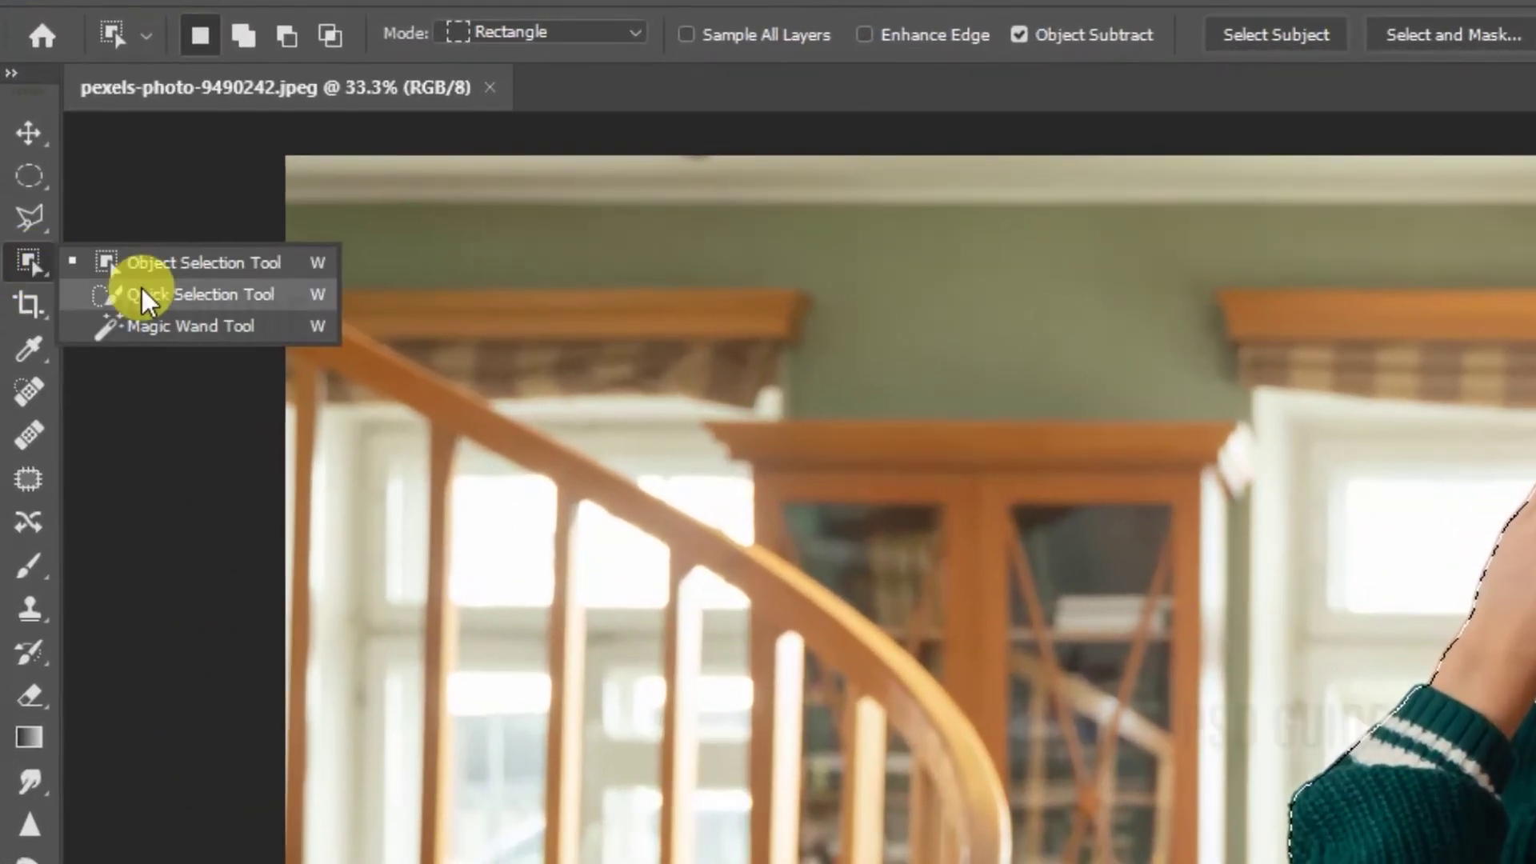
pyautogui.click(141, 290)
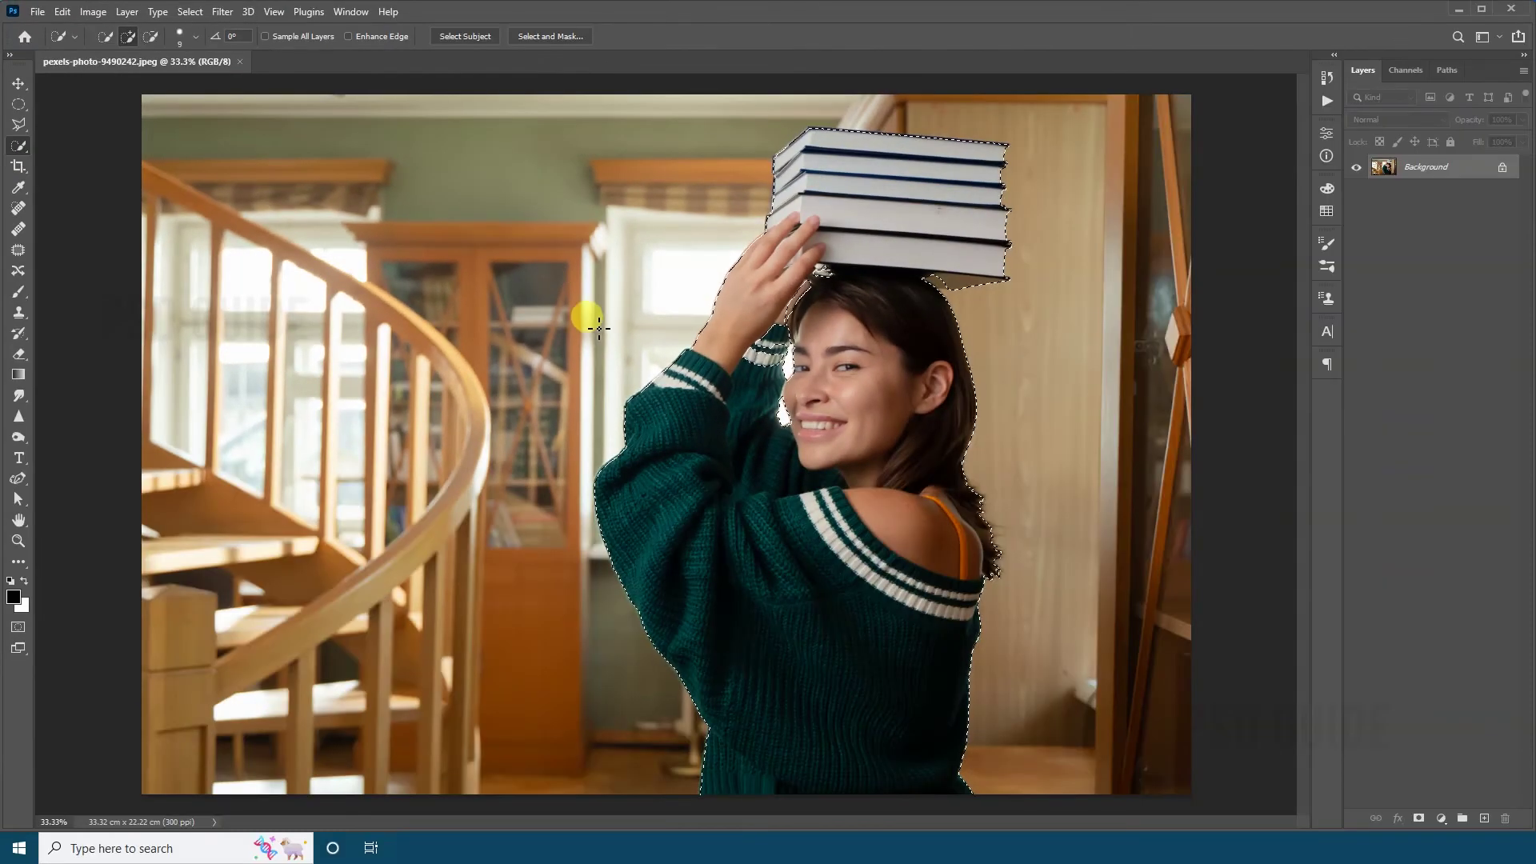
pyautogui.press(']')
pyautogui.press(']')
pyautogui.press(']')
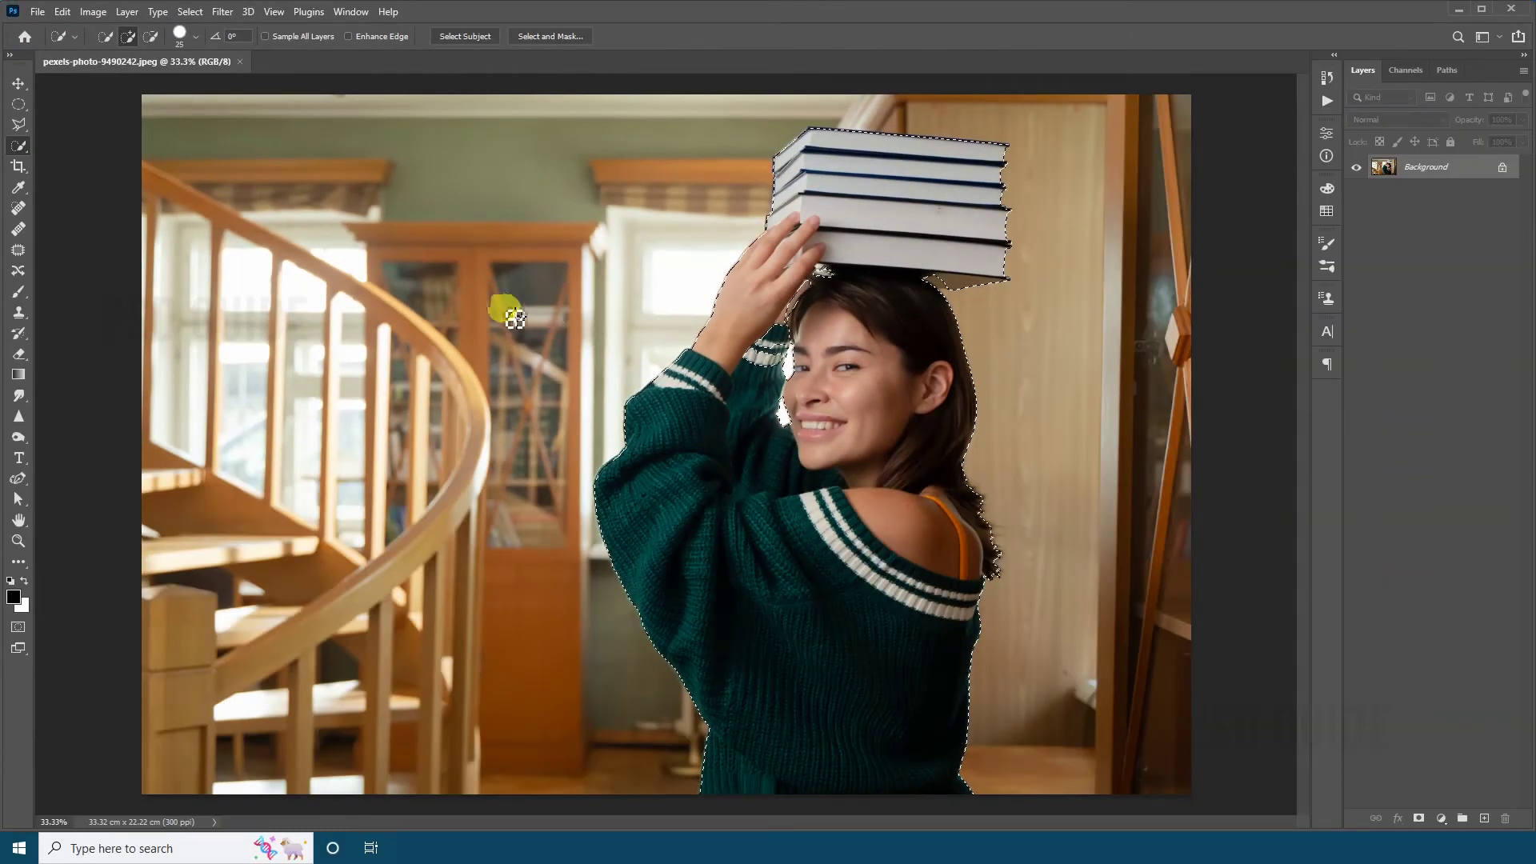
pyautogui.press('[')
pyautogui.press('[')
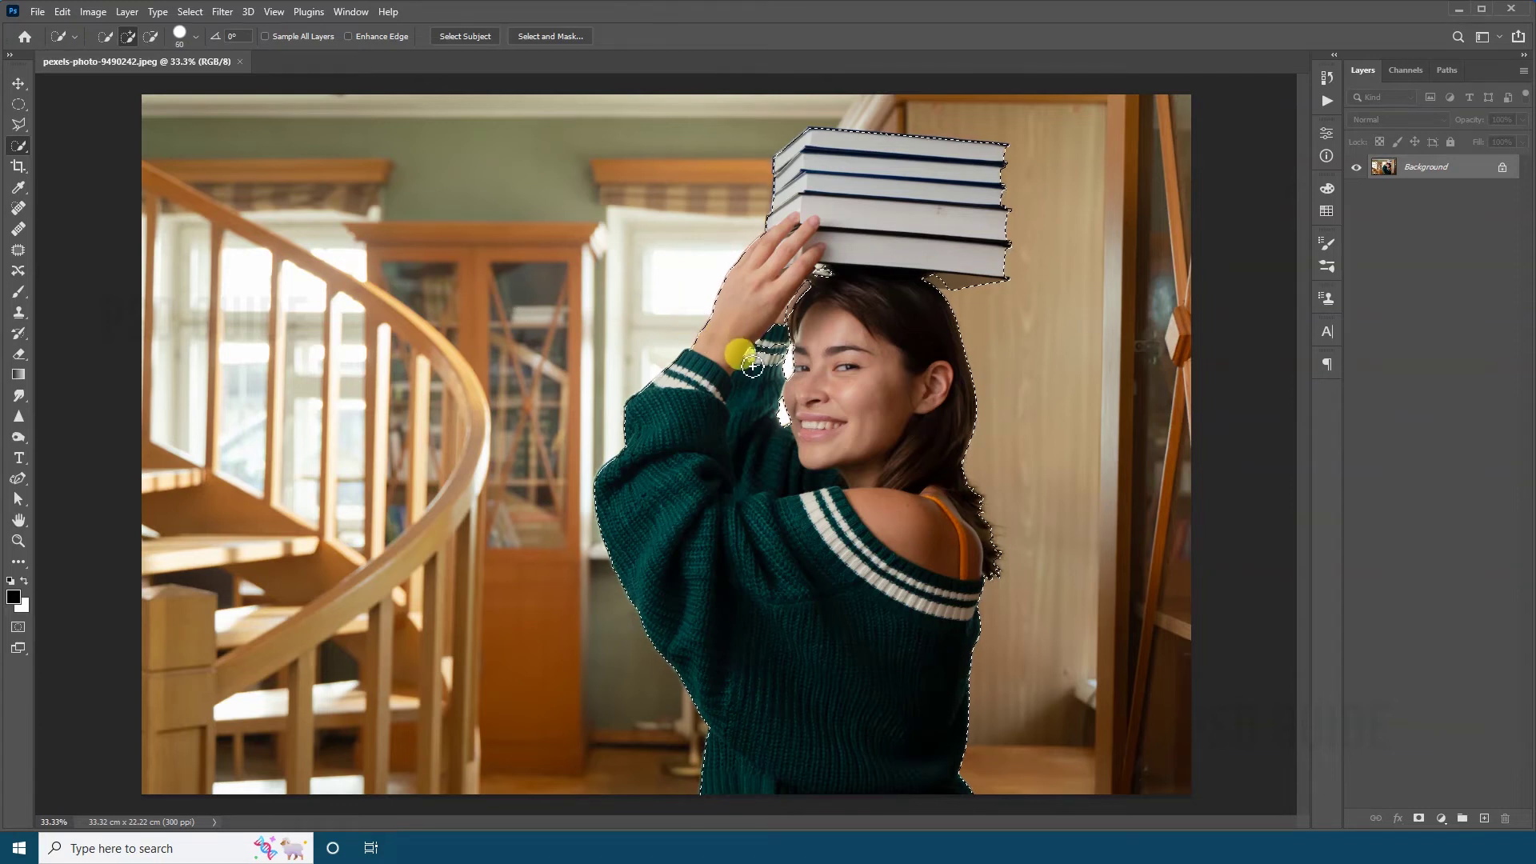
pyautogui.moveTo(745, 342)
pyautogui.mouseDown()
pyautogui.moveTo(778, 349)
pyautogui.moveTo(812, 288)
pyautogui.moveTo(779, 445)
pyautogui.moveTo(747, 319)
pyautogui.moveTo(737, 378)
pyautogui.moveTo(816, 284)
pyautogui.mouseUp()
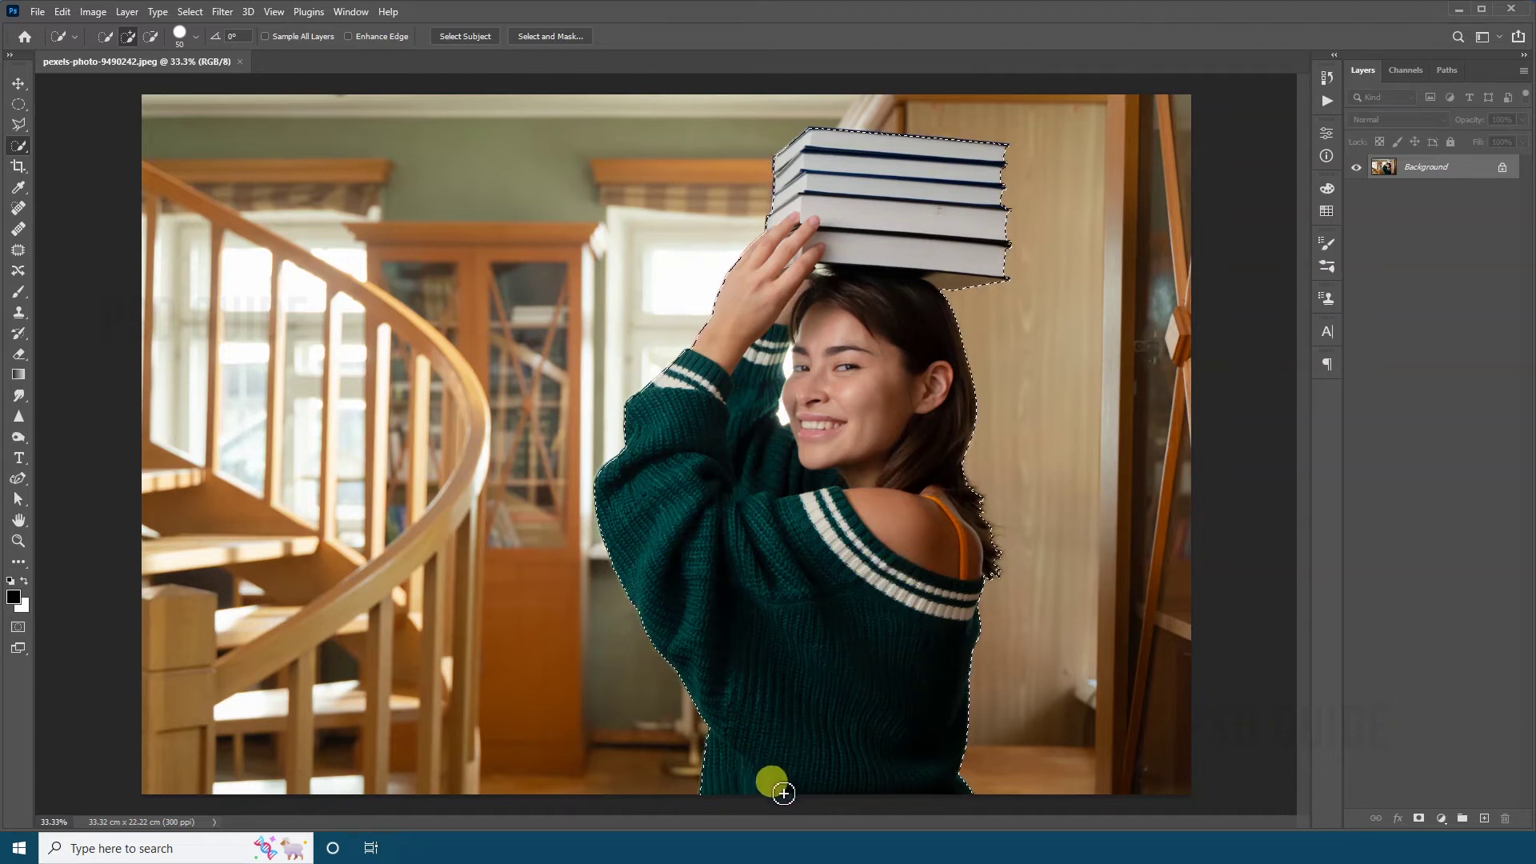
pyautogui.press('v')
pyautogui.hotkey('ctrl', 'c')
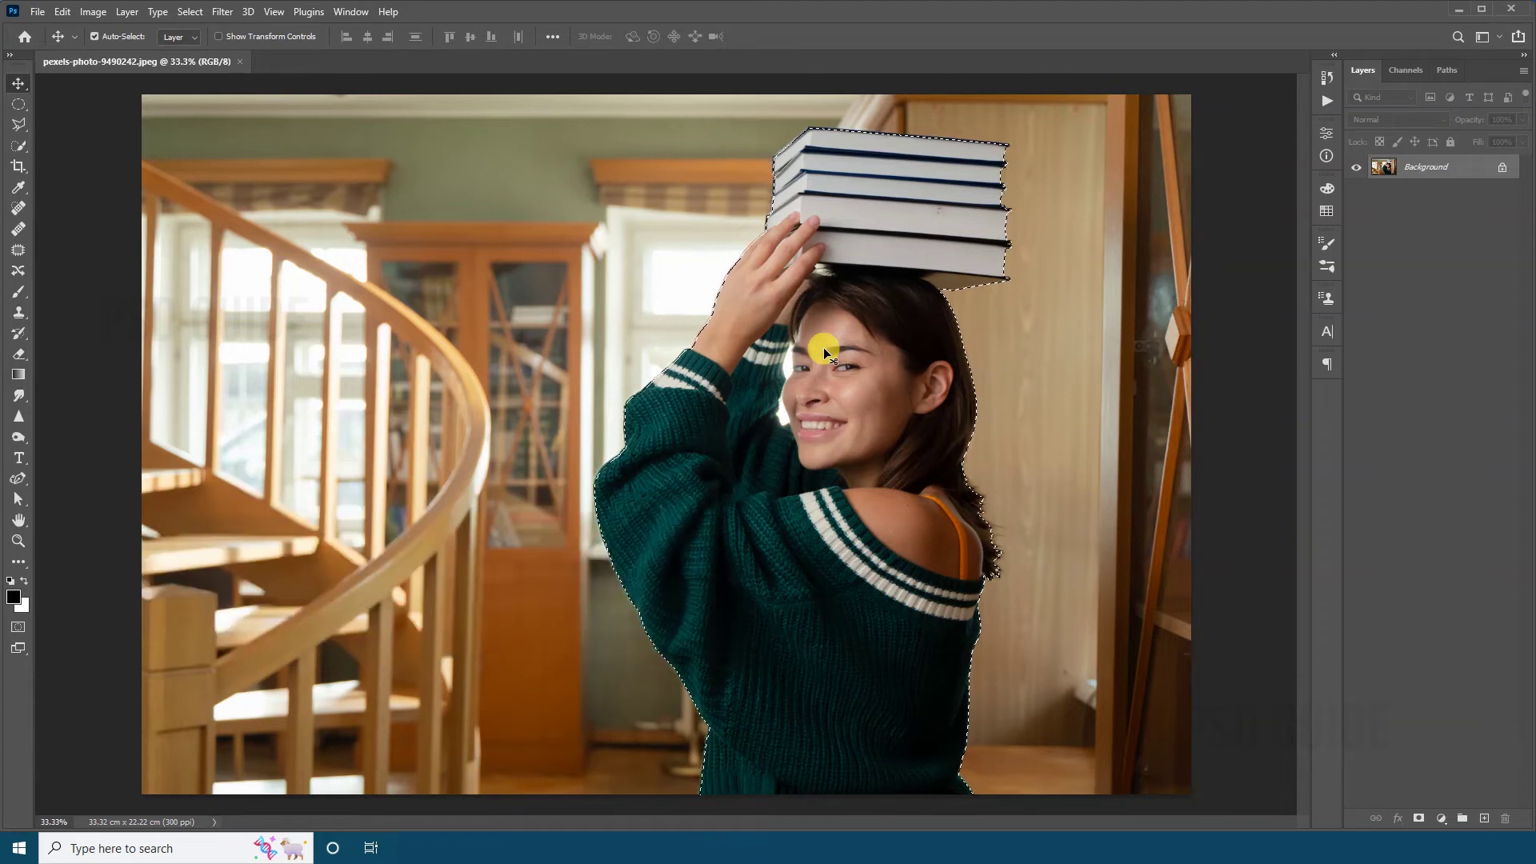
# Copy the inverted surroundings to Layer 1, paste the woman as Layer 2, and select Layer 1.
pyautogui.hotkey('ctrl', 'shift', 'i')
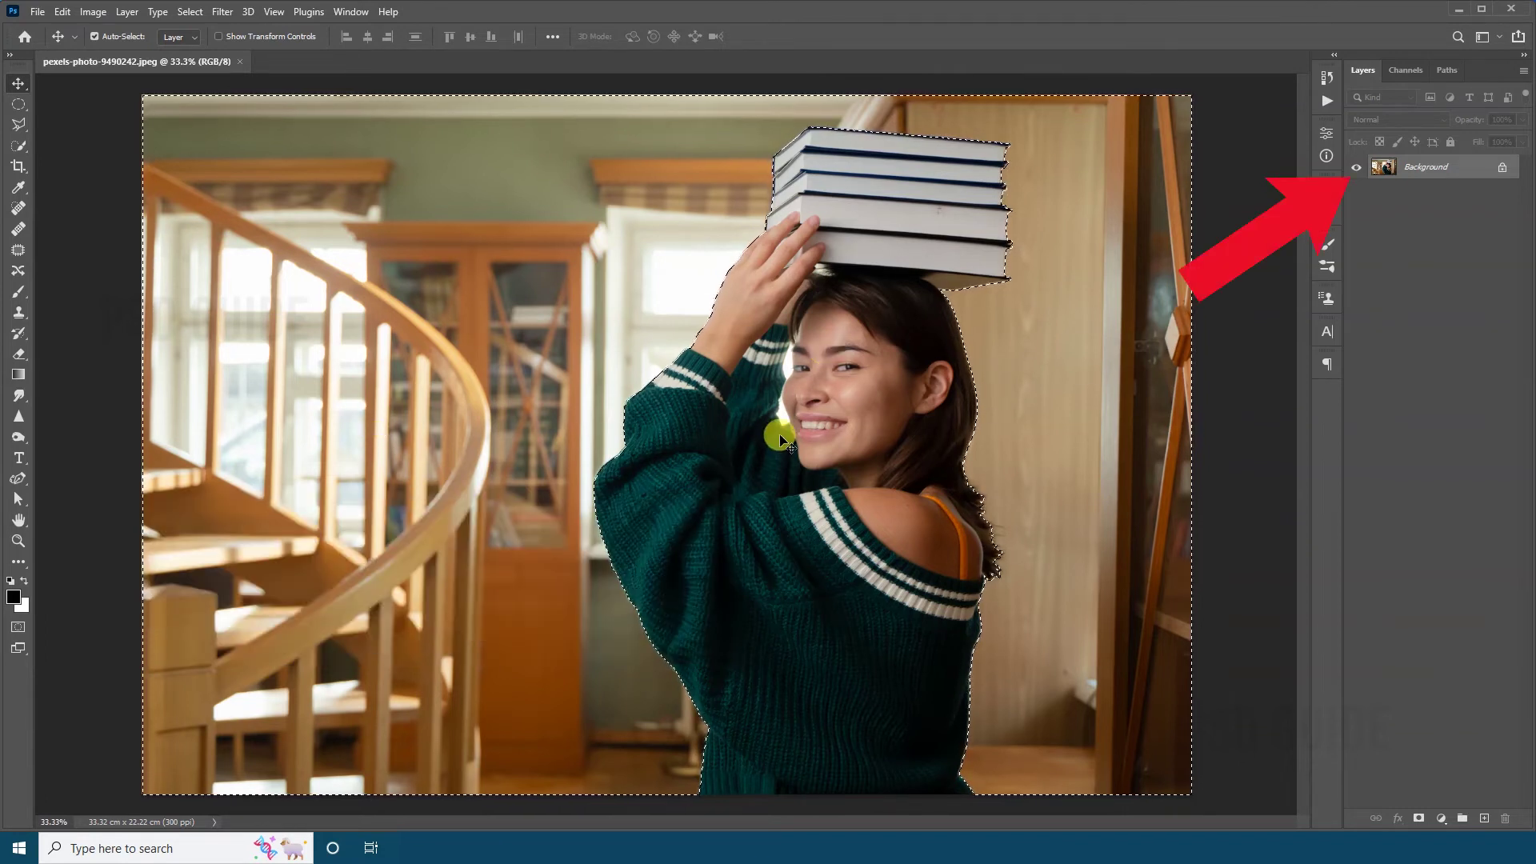
pyautogui.hotkey('ctrl', 'j')
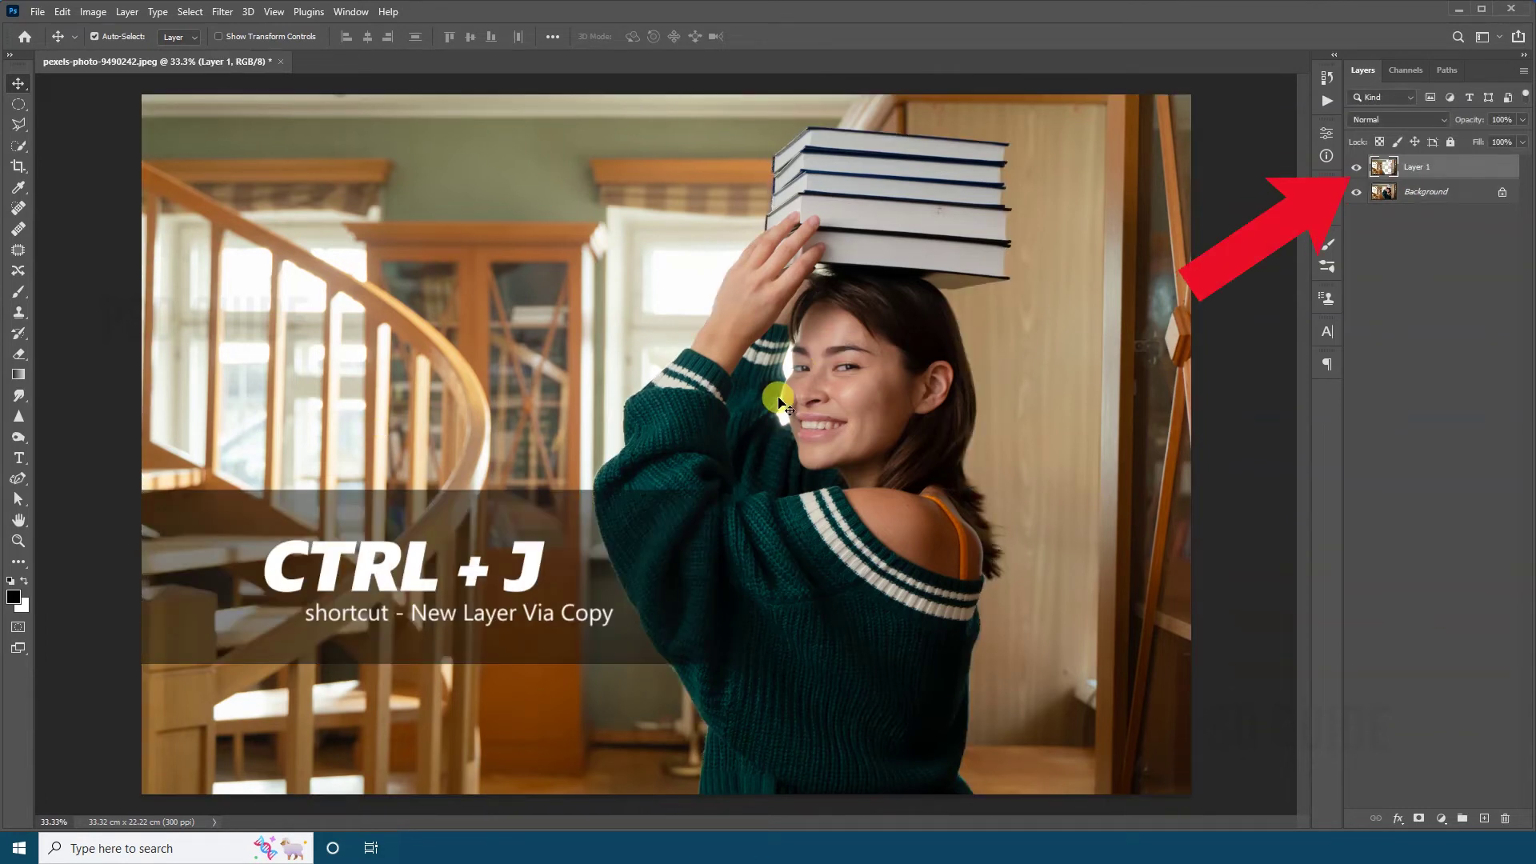
pyautogui.hotkey('ctrl', 'v')
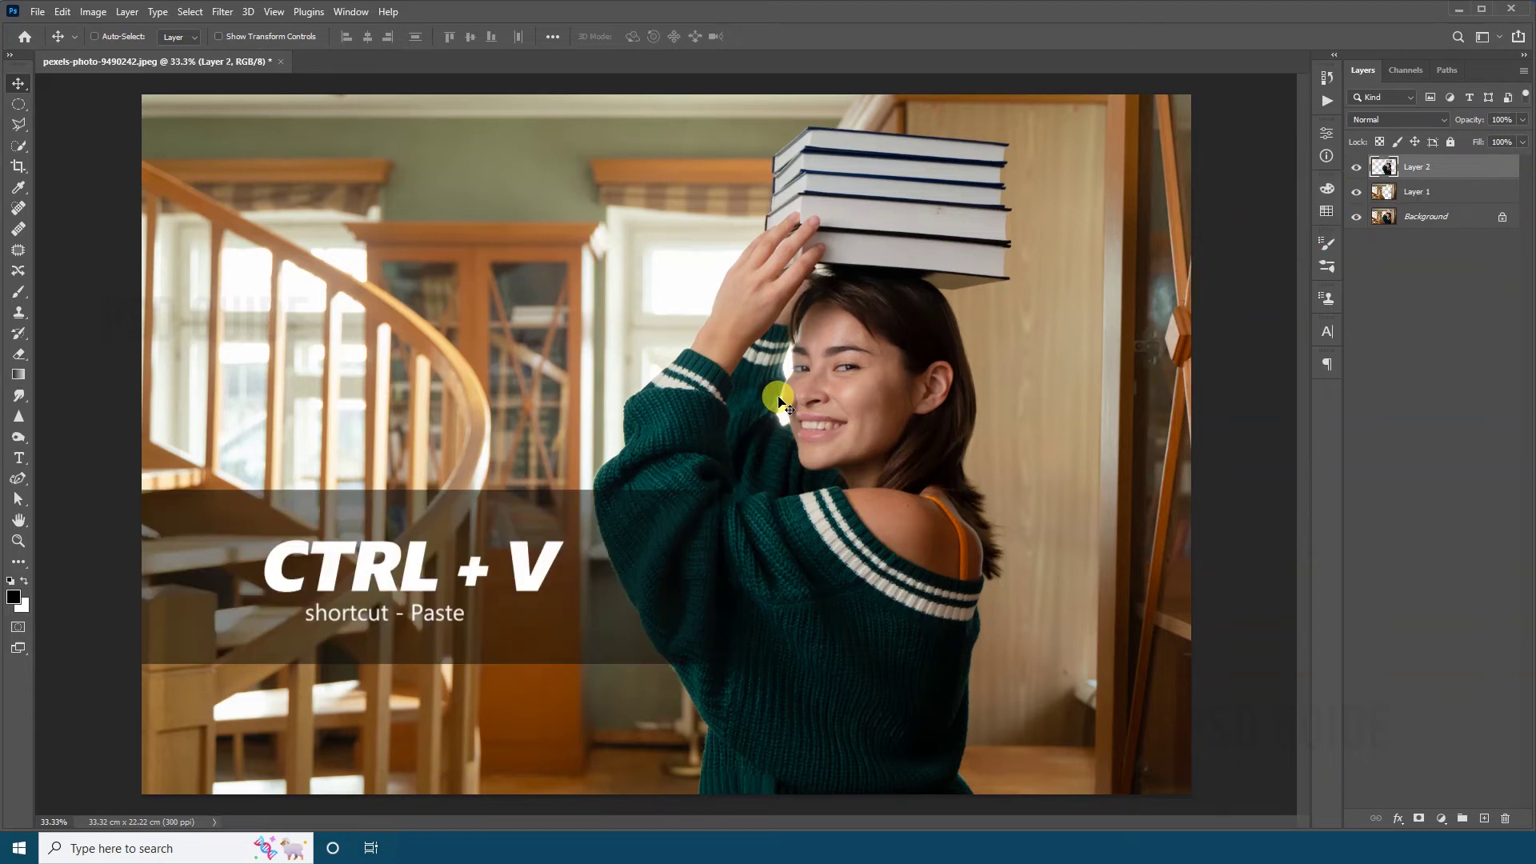
pyautogui.click(1471, 194)
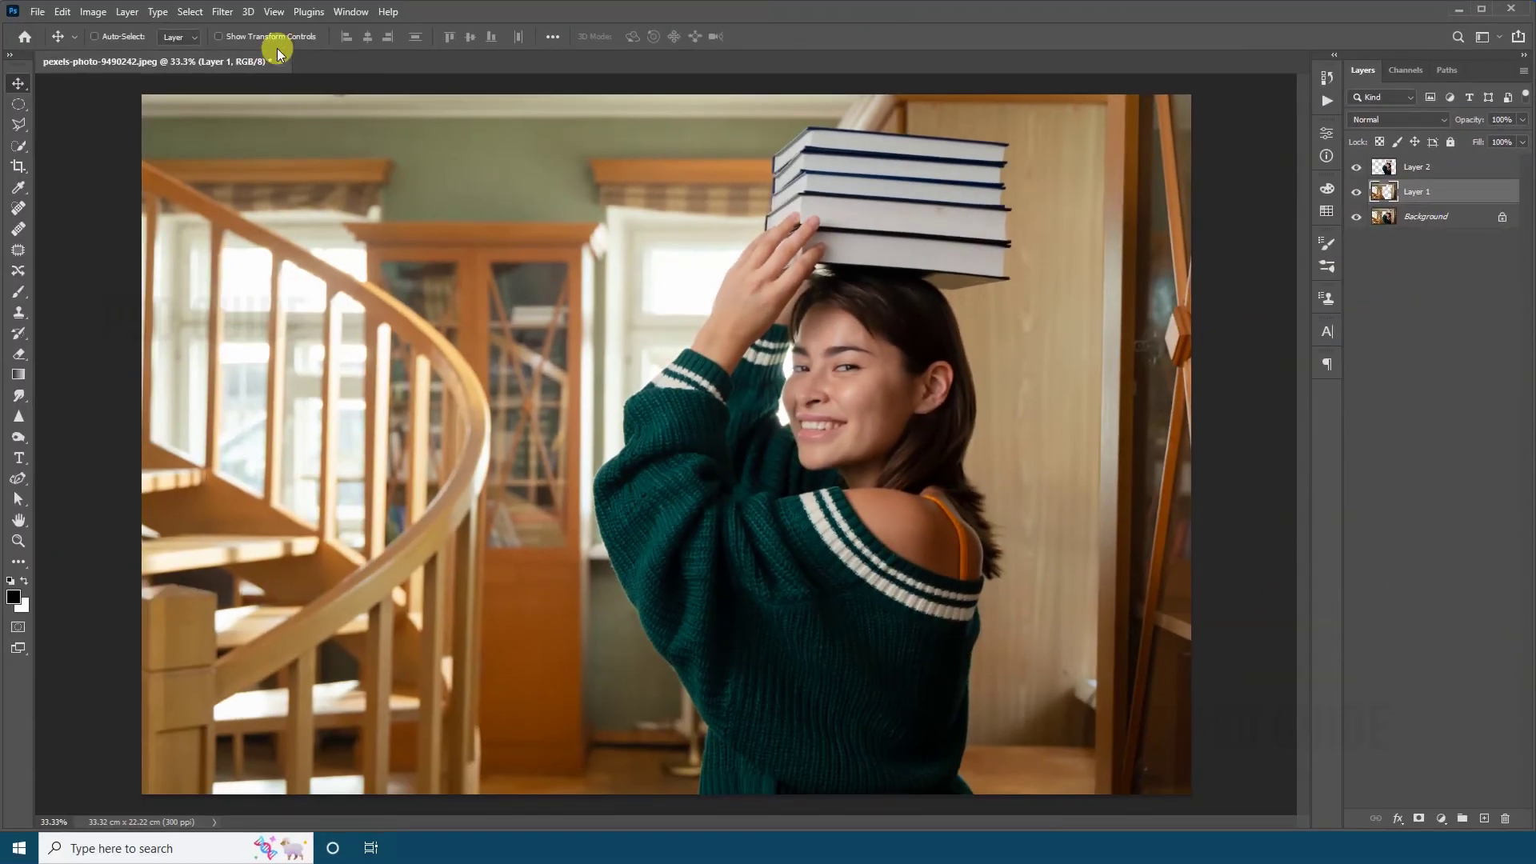
# Blur Layer 1 with a Gaussian Blur of roughly 40 pixels radius.
pyautogui.click(221, 11)
pyautogui.moveTo(227, 258)
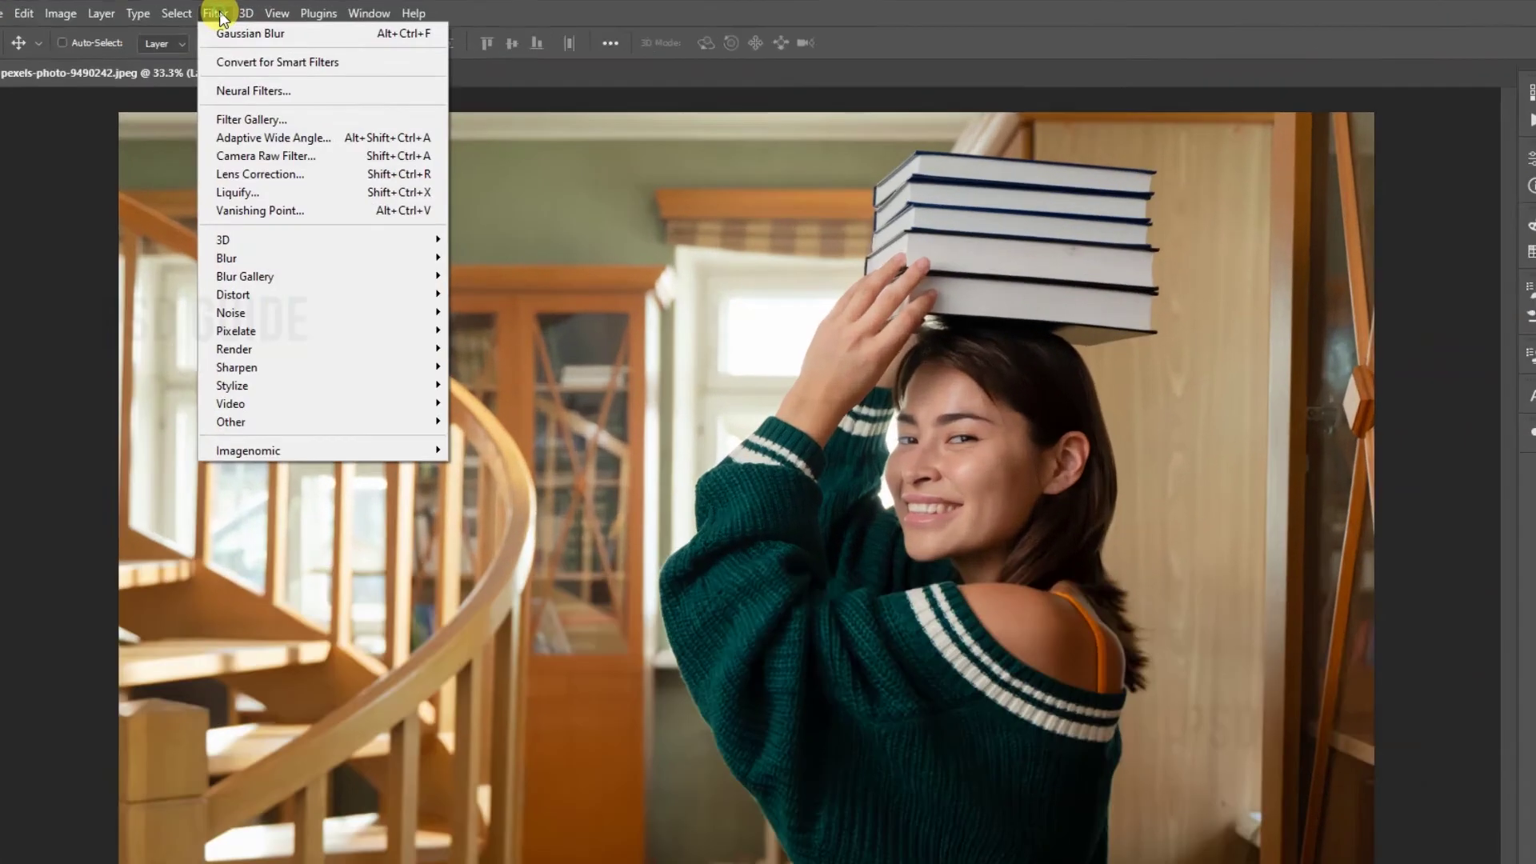
pyautogui.click(679, 570)
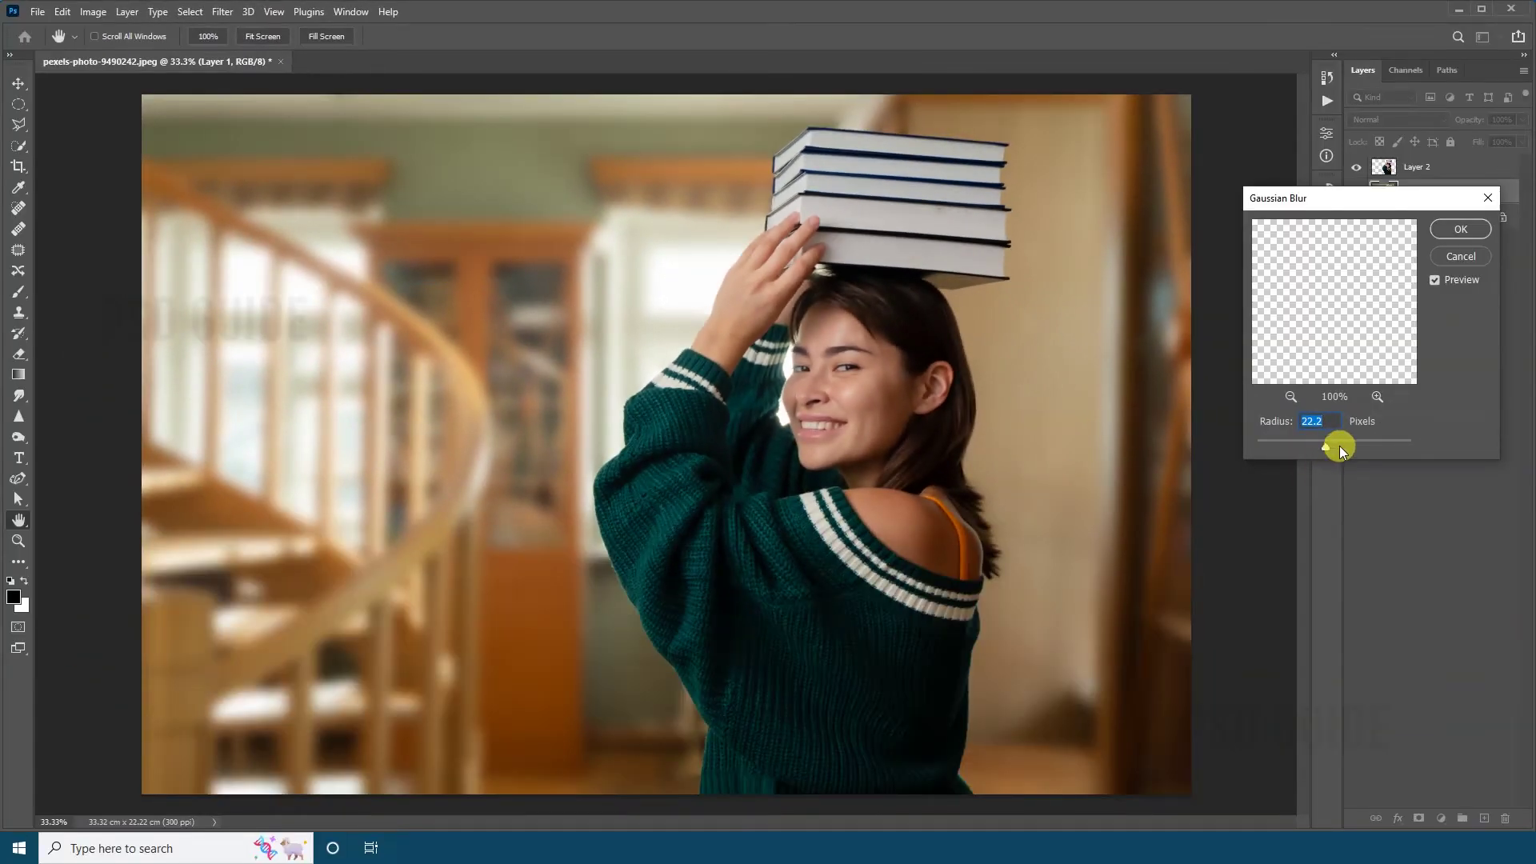
pyautogui.moveTo(1339, 449); pyautogui.dragTo(1343, 450)
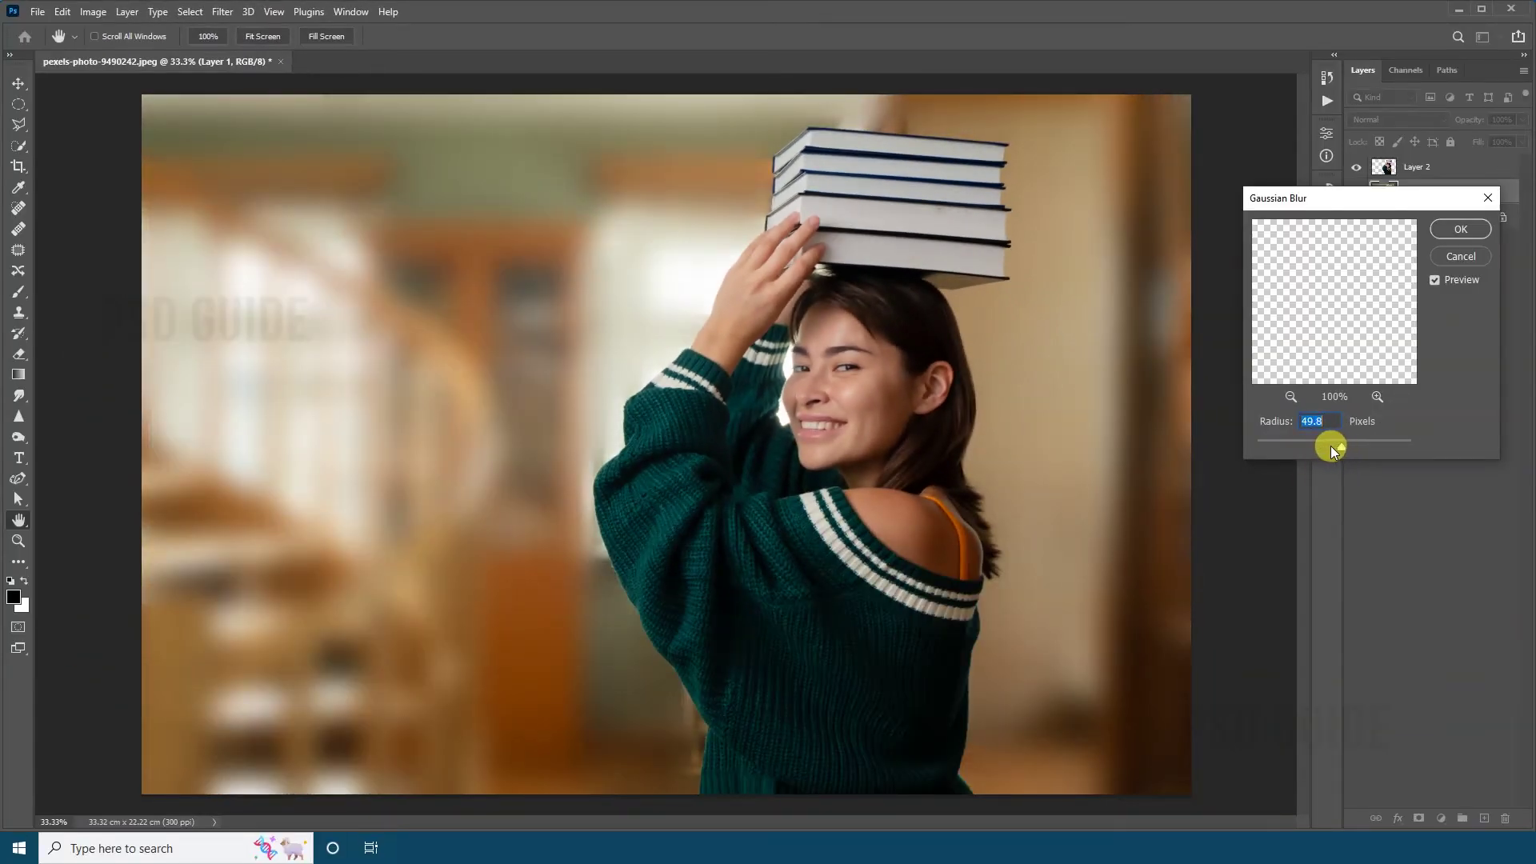
pyautogui.moveTo(1332, 448); pyautogui.dragTo(1335, 443)
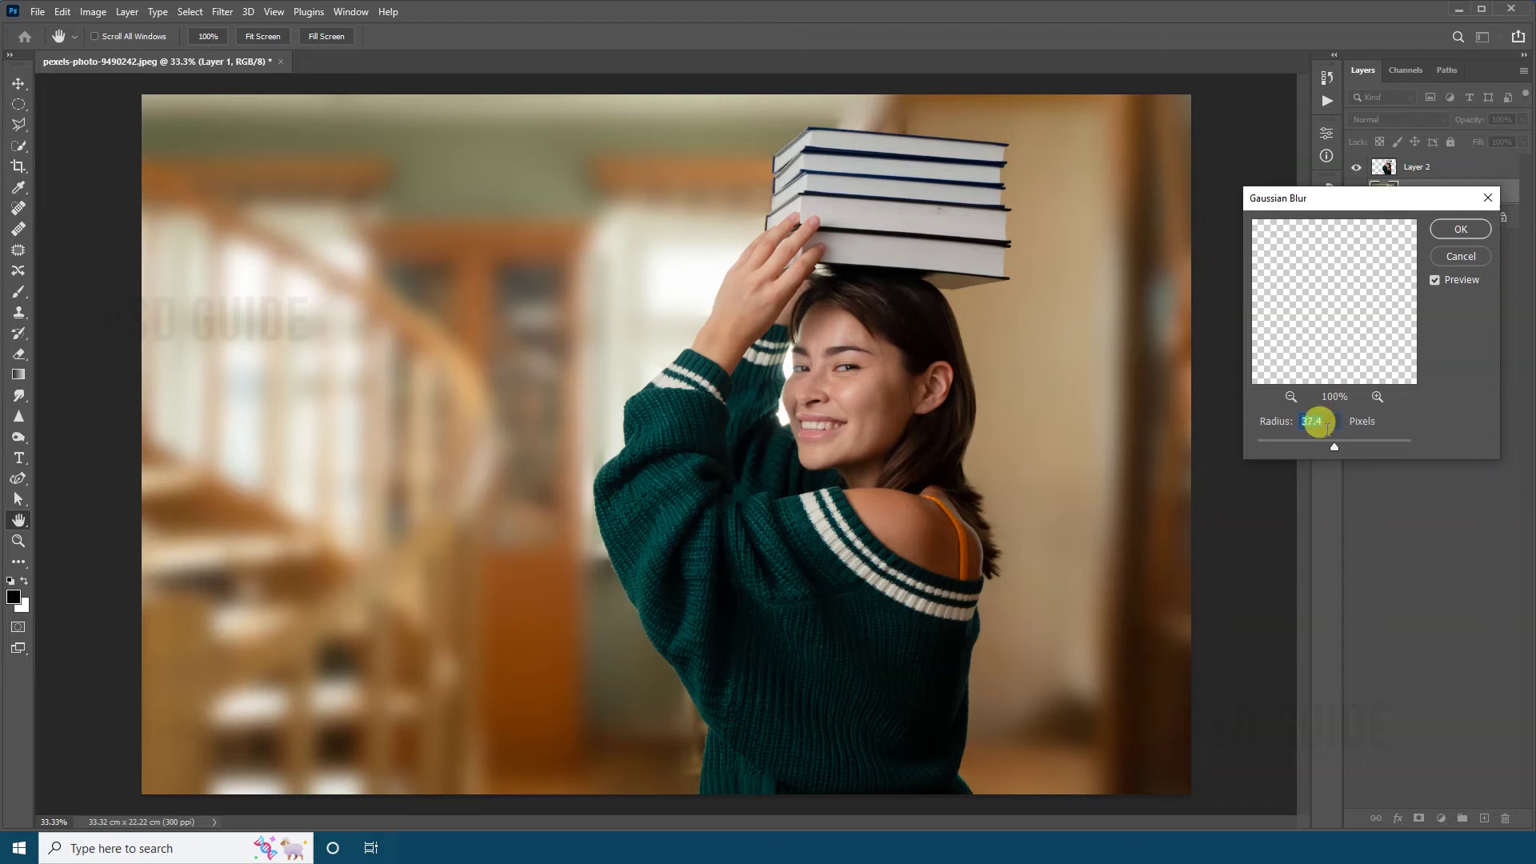
pyautogui.moveTo(1333, 446)
pyautogui.mouseDown()
pyautogui.moveTo(1287, 444)
pyautogui.moveTo(1331, 448)
pyautogui.mouseUp()
pyautogui.click(1454, 234)
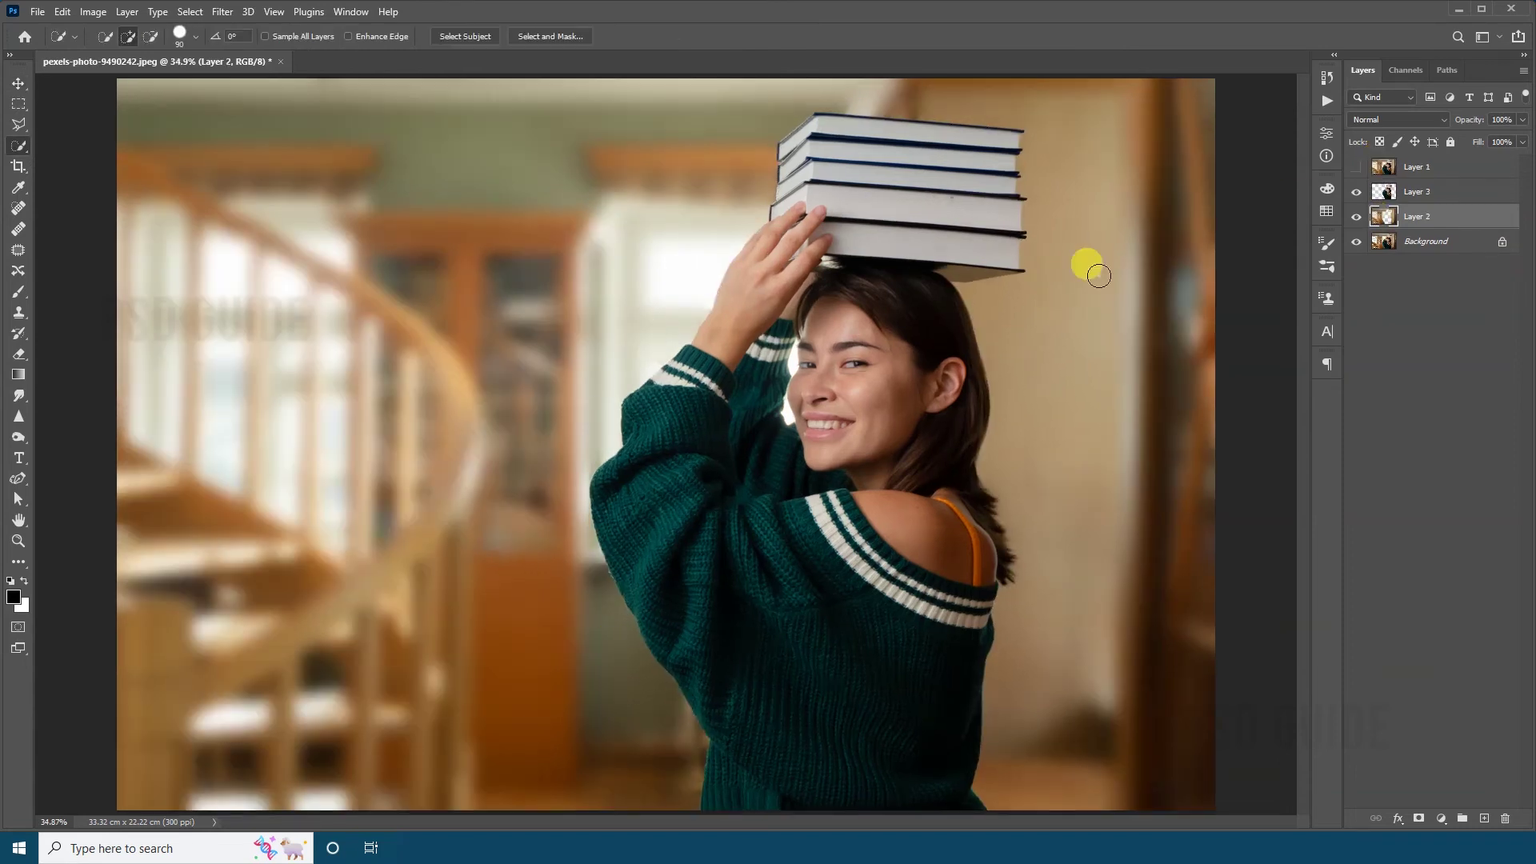
# Merge the woman layers into the Background and check the result with Layer 1 briefly hidden.
pyautogui.keyDown('ctrl'); pyautogui.click(1422, 194); pyautogui.keyUp('ctrl')
pyautogui.hotkey('ctrl', 'e')
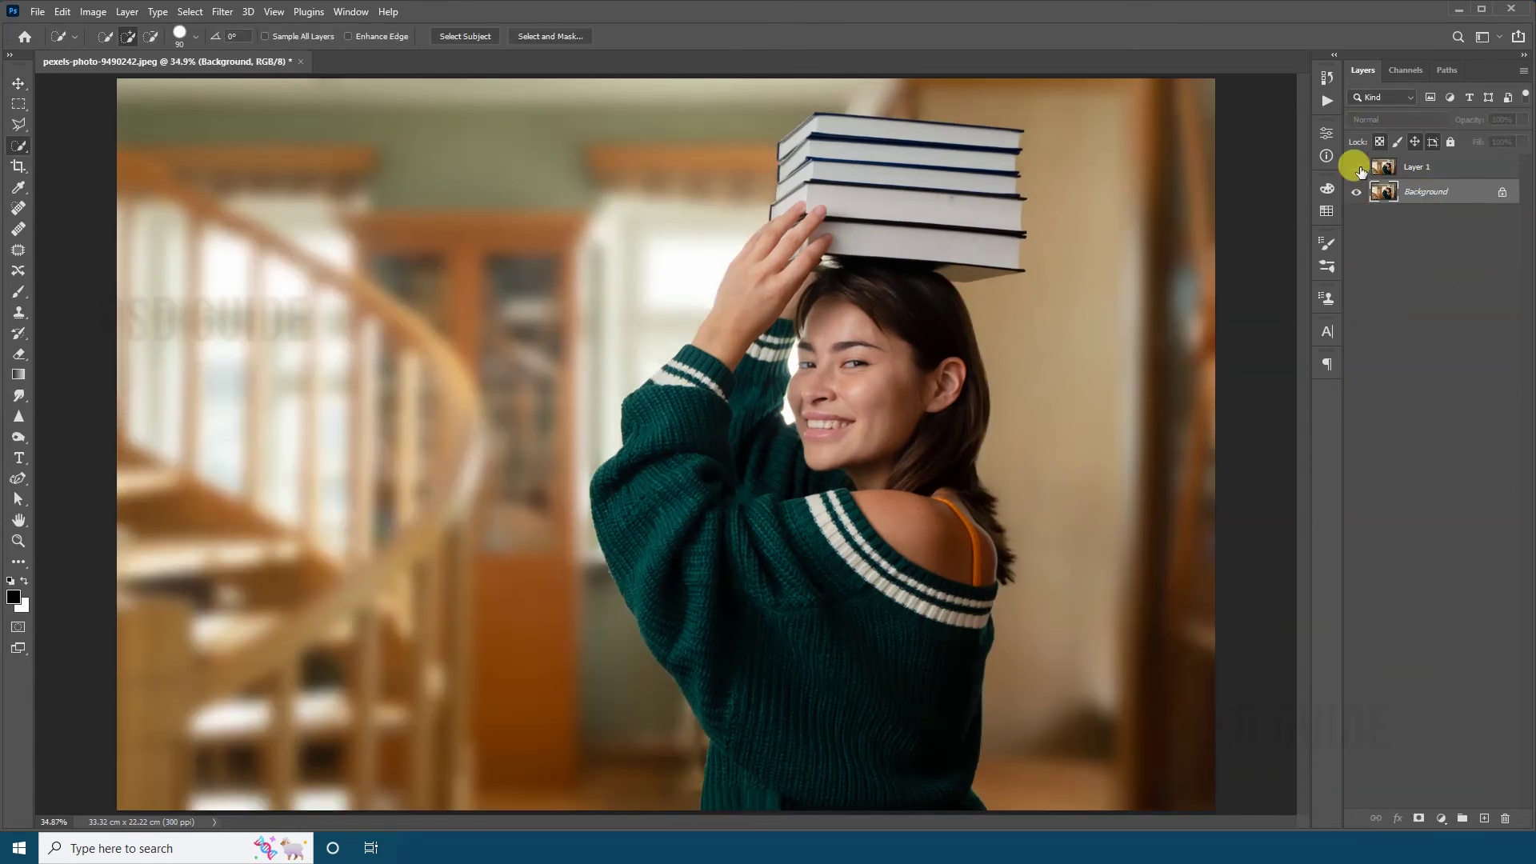
pyautogui.press('z')
pyautogui.moveTo(596, 404); pyautogui.dragTo(622, 536)
pyautogui.press('v')
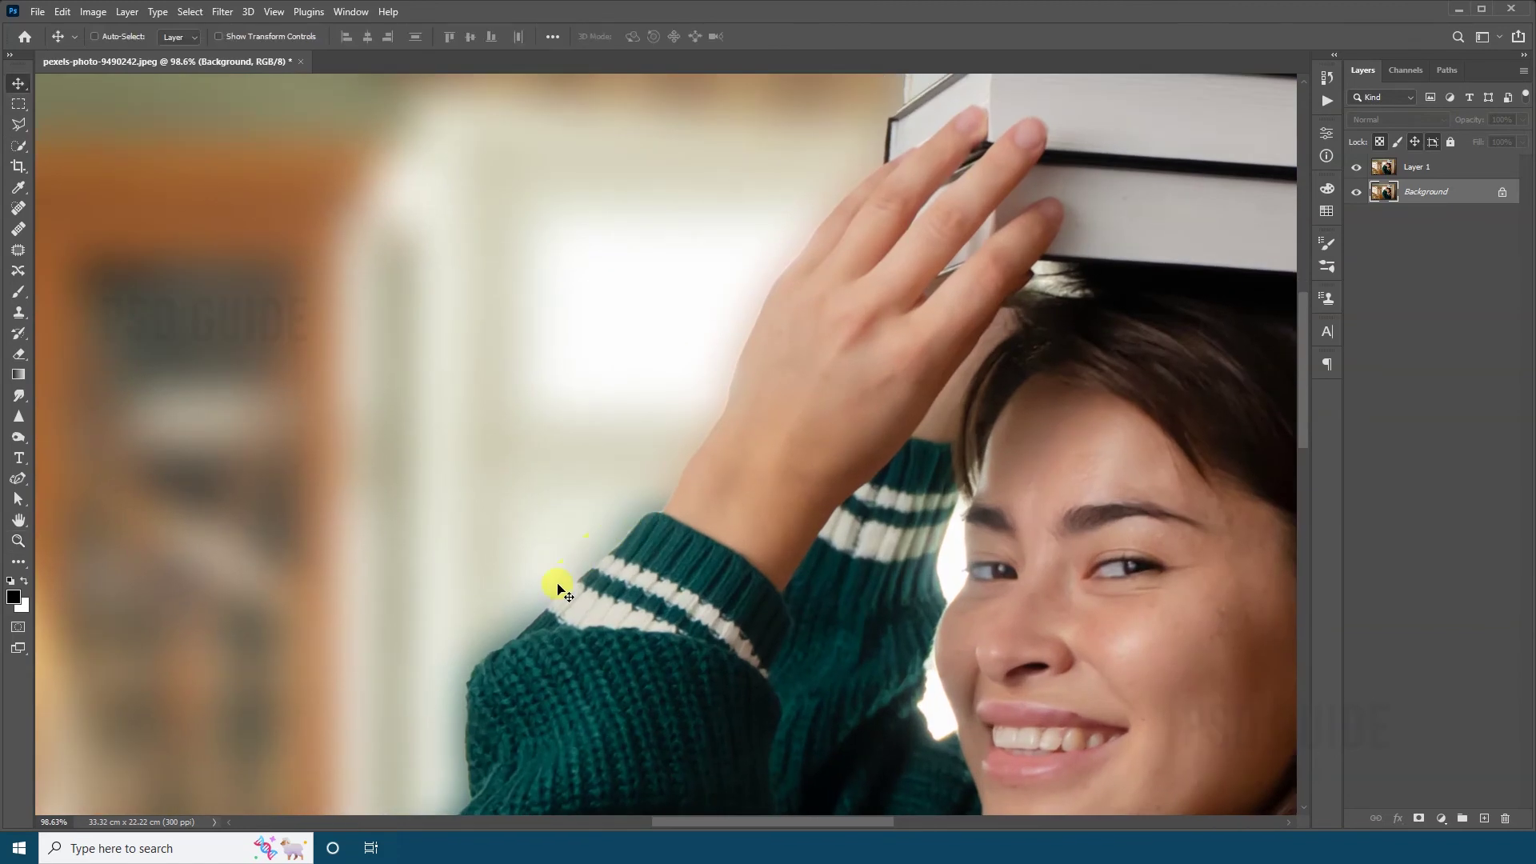
pyautogui.scroll(-5, 472, 696)
pyautogui.click(1357, 168)
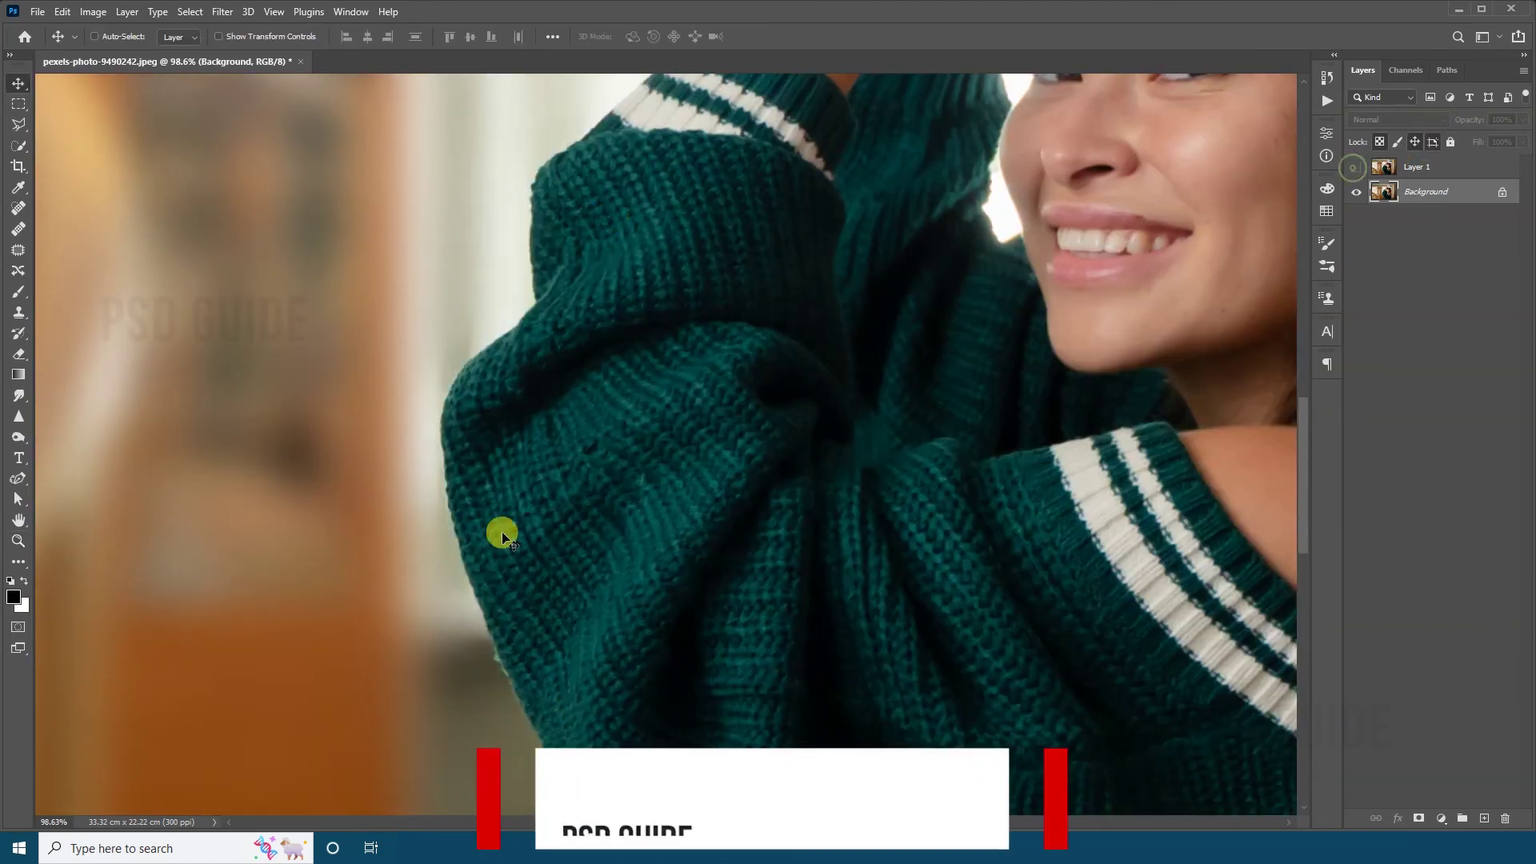
pyautogui.hotkey('ctrl', '0')
pyautogui.click(1356, 167)
pyautogui.click(1423, 166)
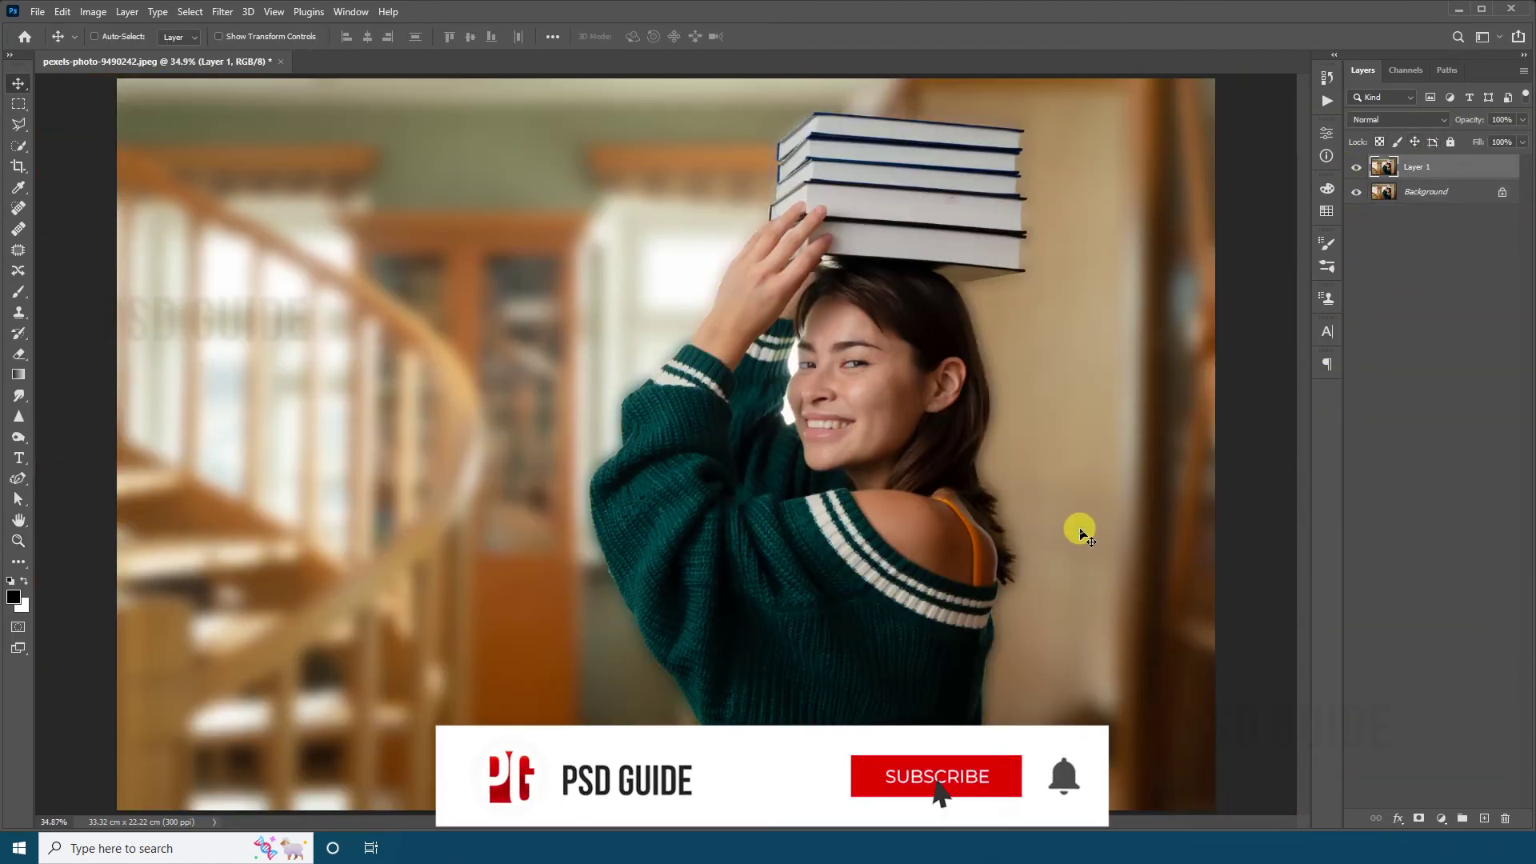
# Add a full-image layer mask to Layer 1 and move it left beside the original.
pyautogui.press('m')
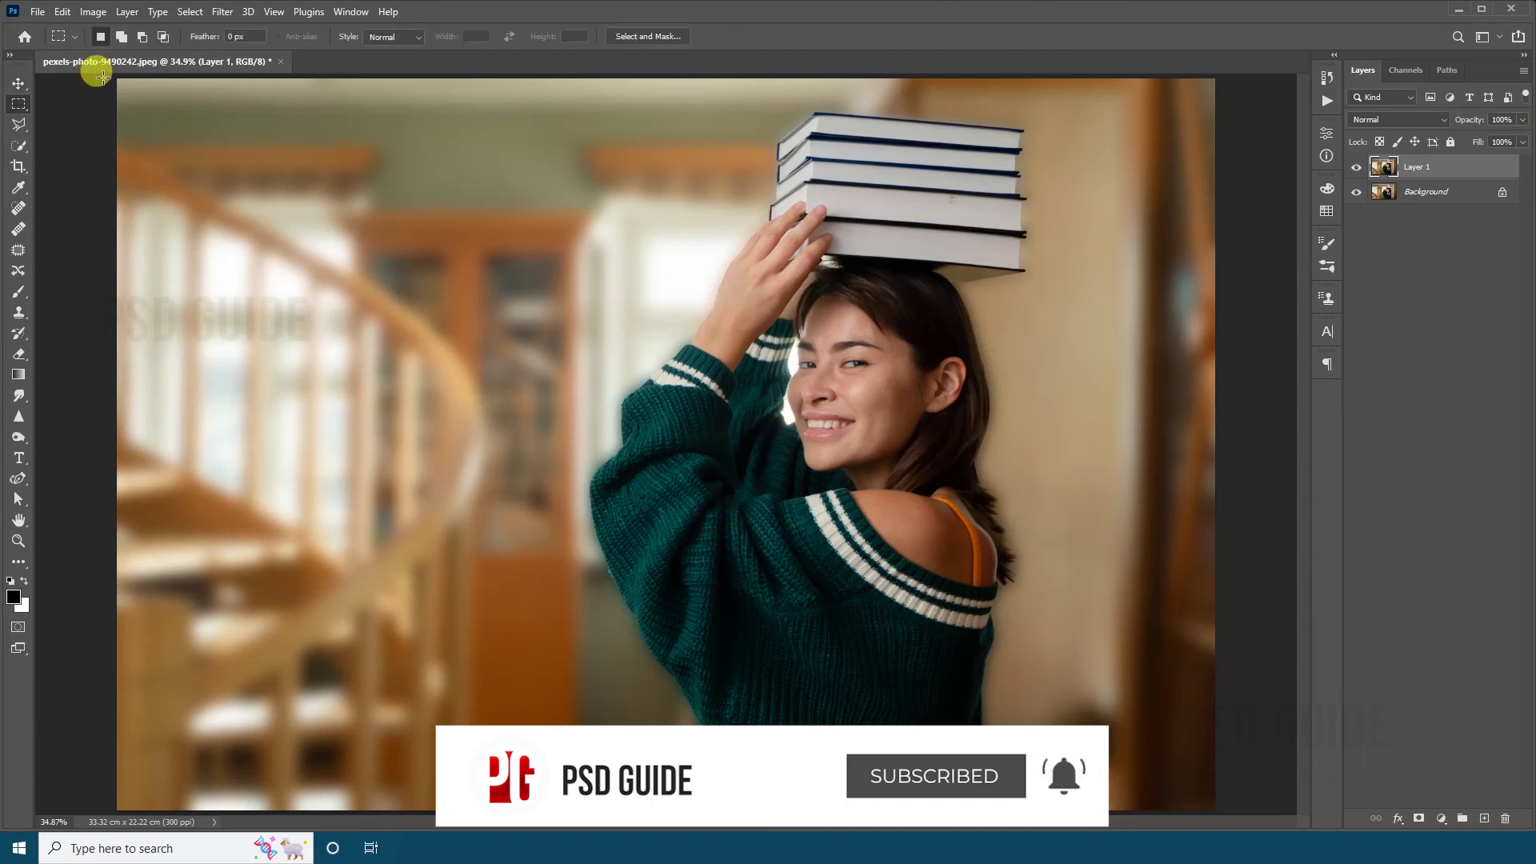
pyautogui.moveTo(102, 77); pyautogui.dragTo(1220, 811)
pyautogui.click(1418, 817)
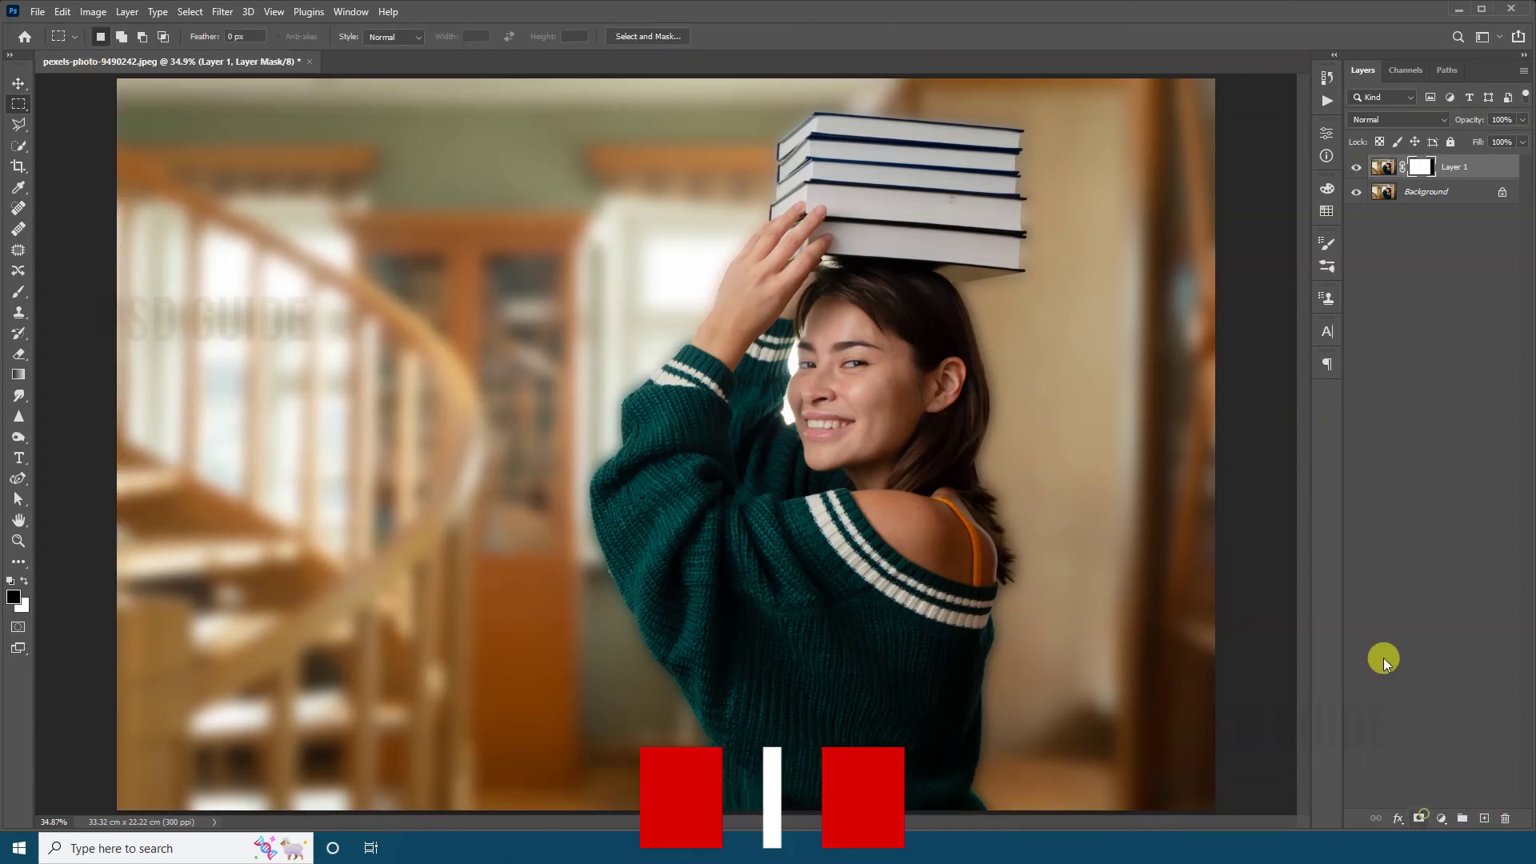
pyautogui.press('v')
pyautogui.moveTo(1052, 512); pyautogui.dragTo(589, 507)
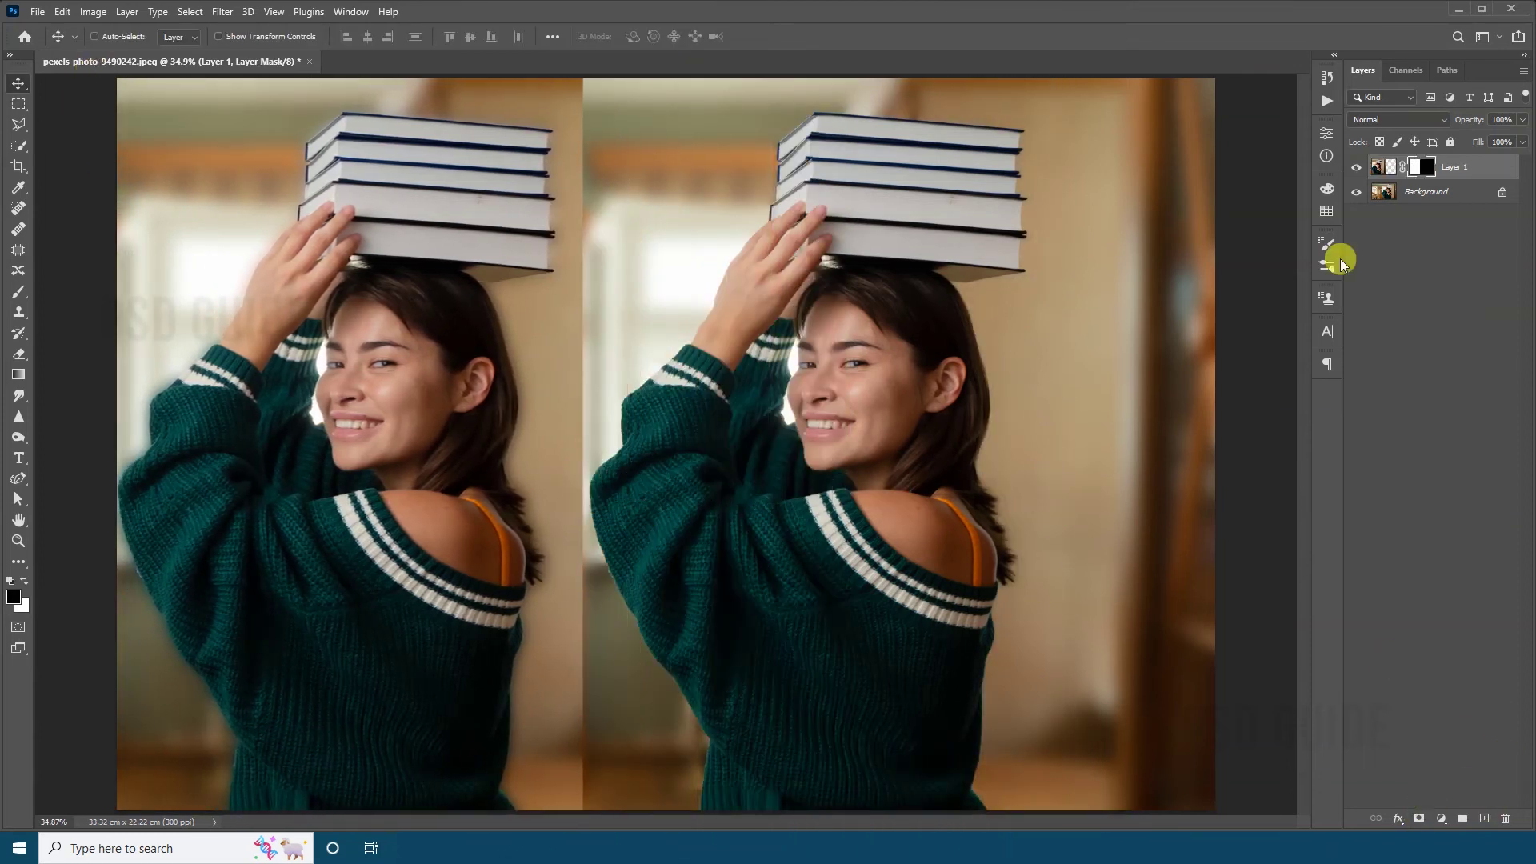
# Duplicate the Background, shift the copy right, and nudge Layer 1 so both versions sit side by side.
pyautogui.click(1409, 191)
pyautogui.hotkey('ctrl', 'j')
pyautogui.moveTo(728, 508); pyautogui.dragTo(844, 508)
pyautogui.keyDown('ctrl'); pyautogui.click(383, 503); pyautogui.keyUp('ctrl')
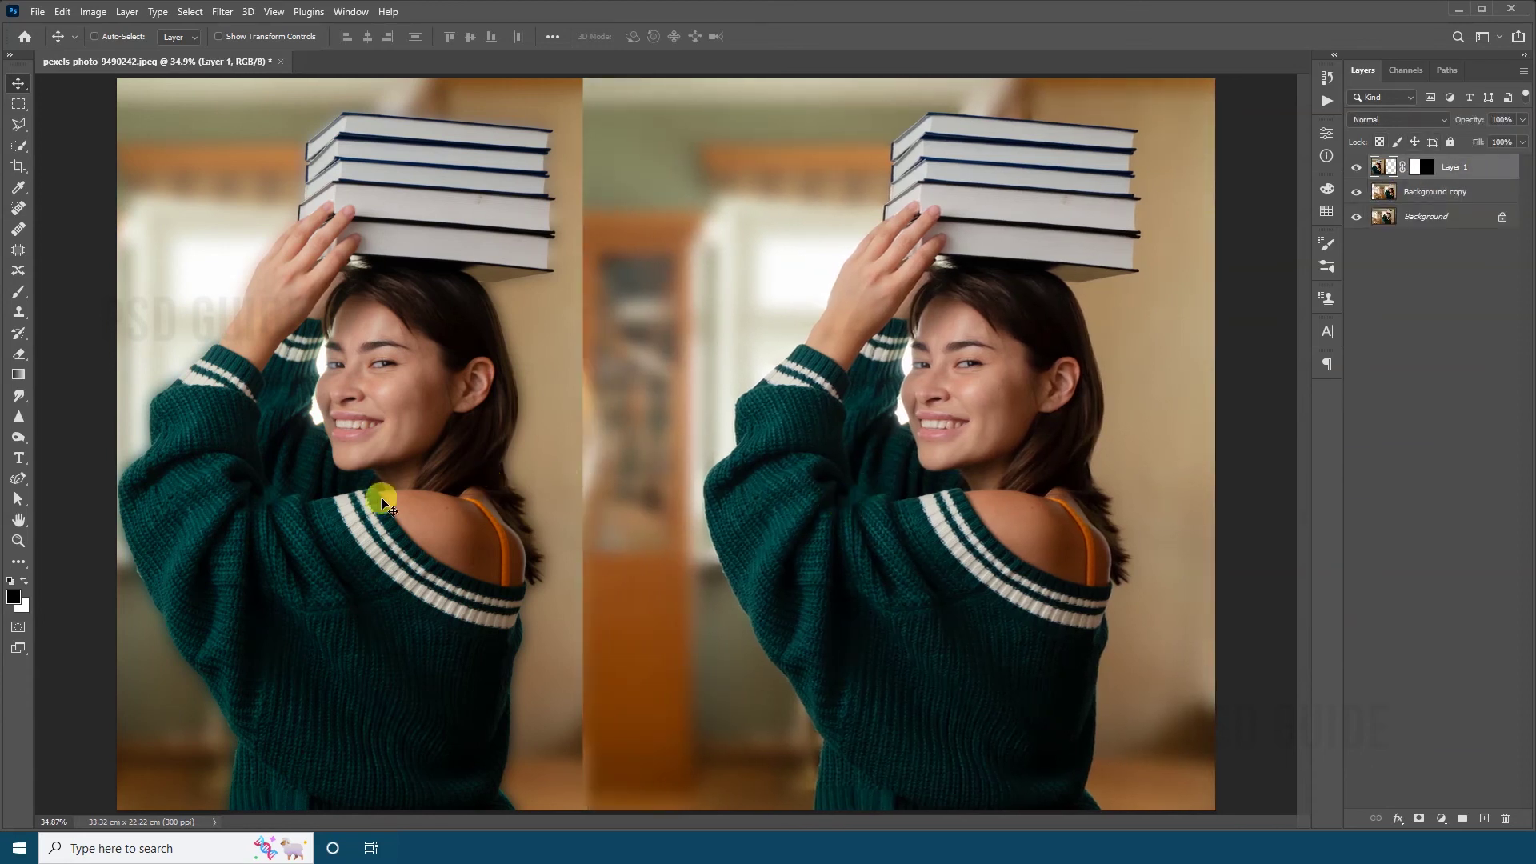
pyautogui.moveTo(382, 502); pyautogui.dragTo(493, 501)
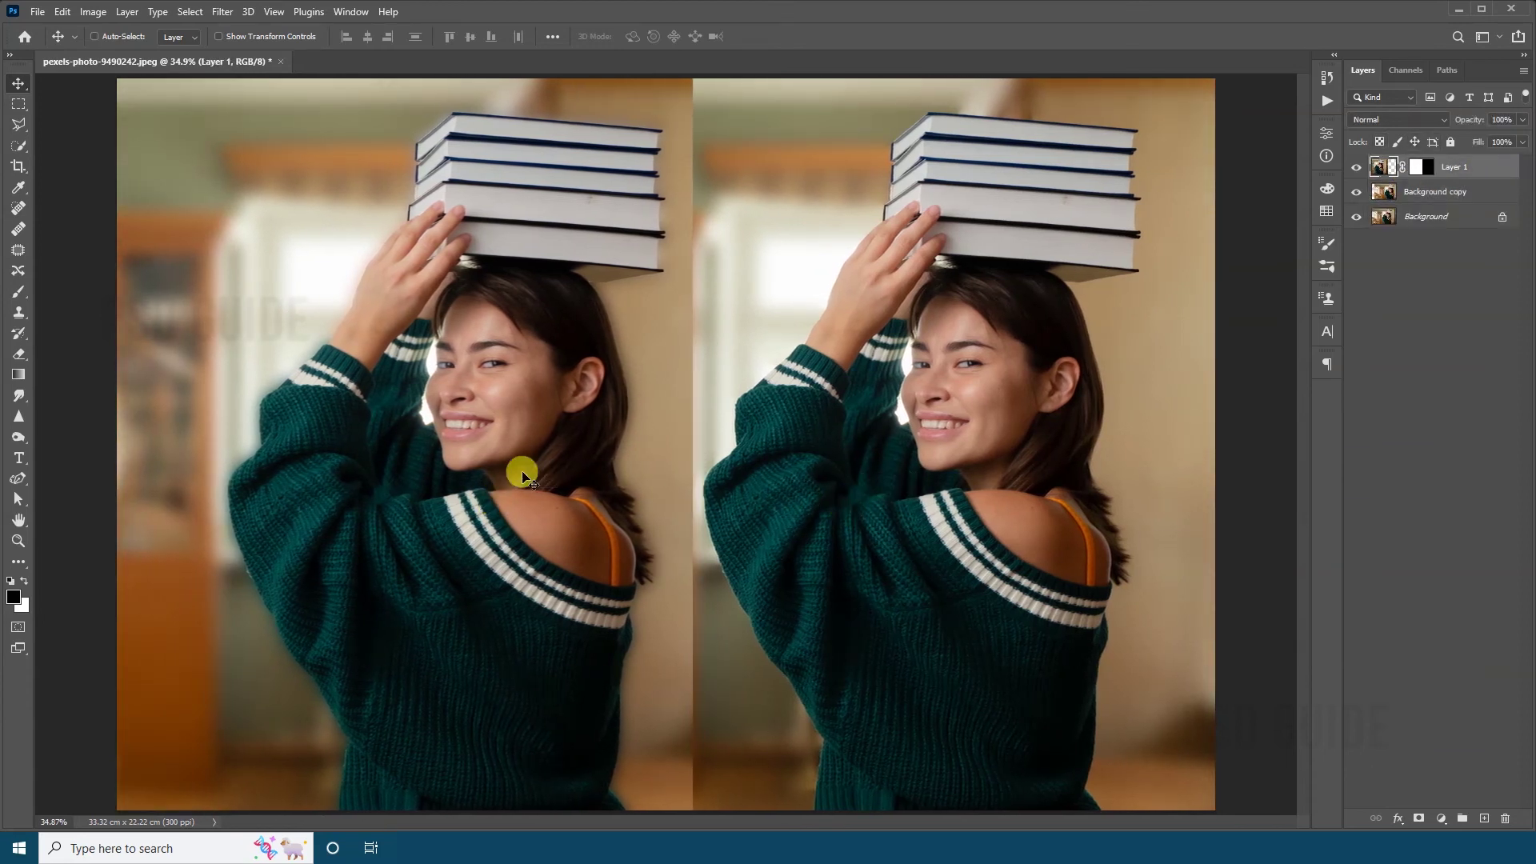
# Zoom in to inspect the sweater edges, then fit the whole image back in view.
pyautogui.press('z')
pyautogui.moveTo(240, 353)
pyautogui.mouseDown()
pyautogui.moveTo(326, 405)
pyautogui.moveTo(94, 427)
pyautogui.mouseUp()
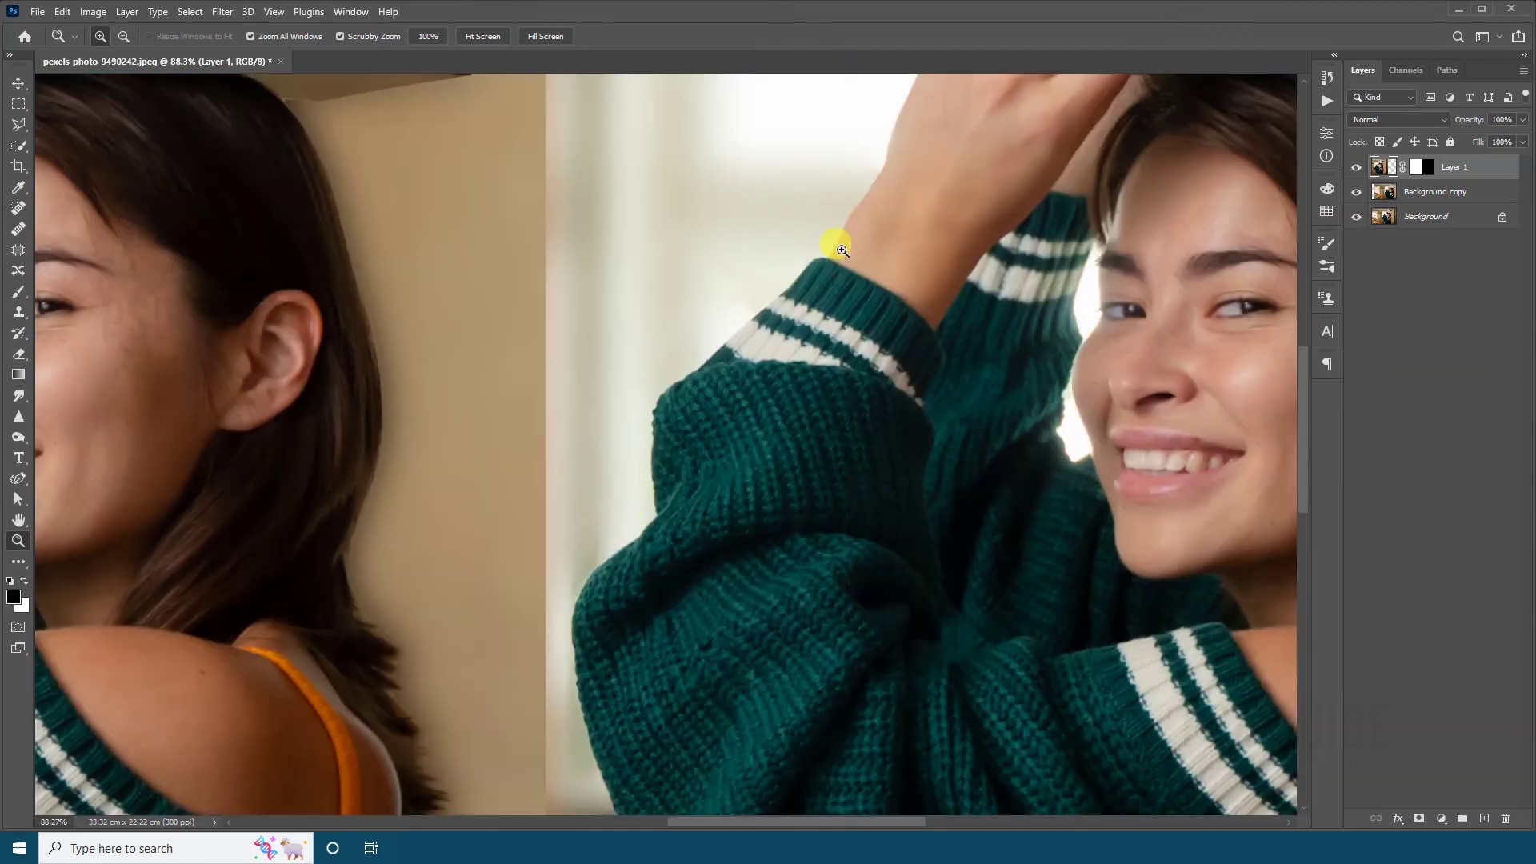
pyautogui.hotkey('ctrl', '0')
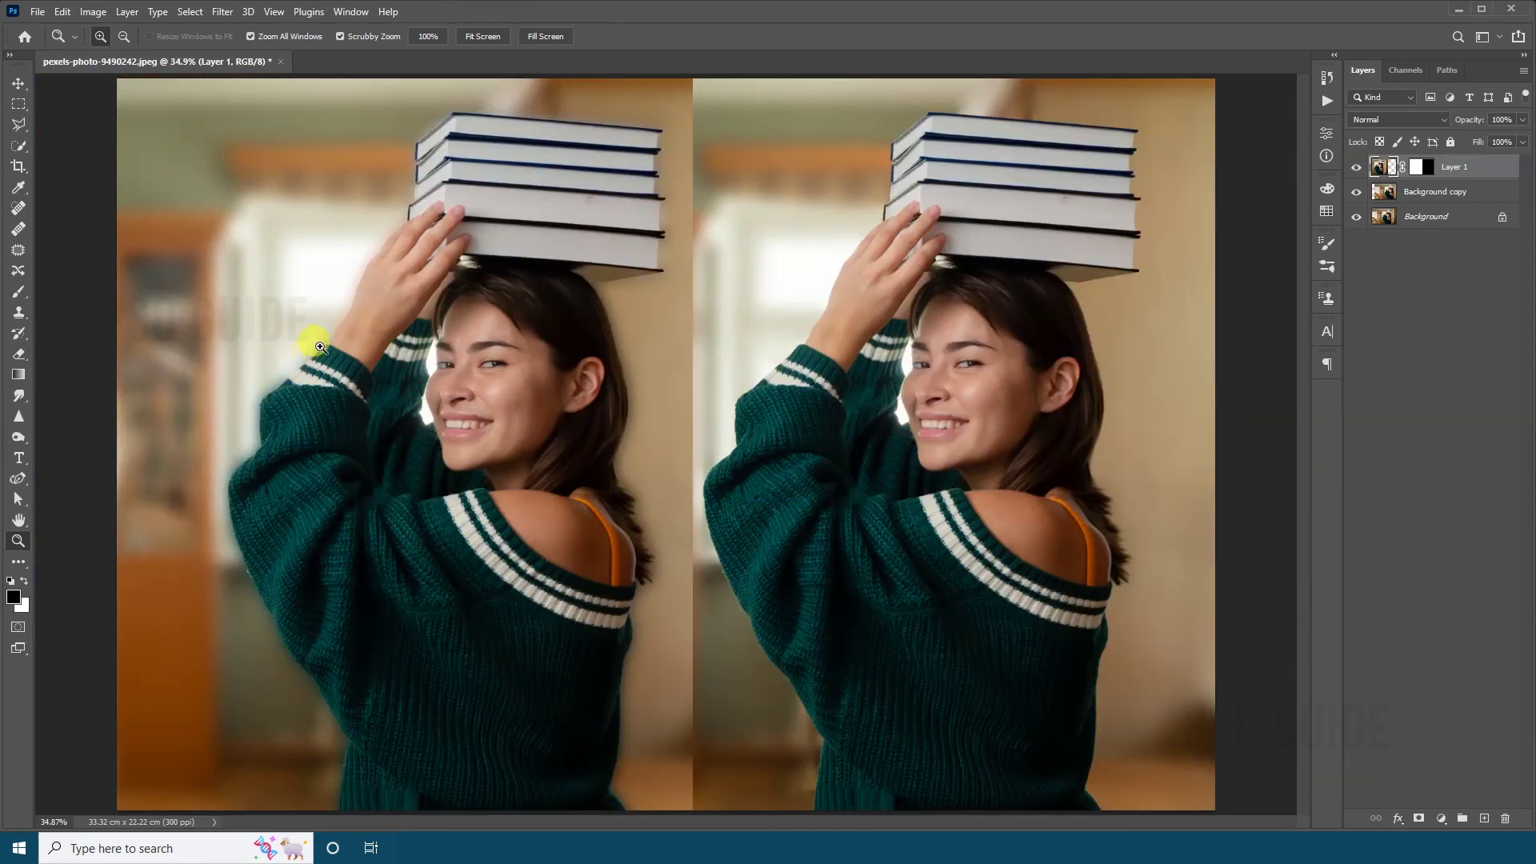